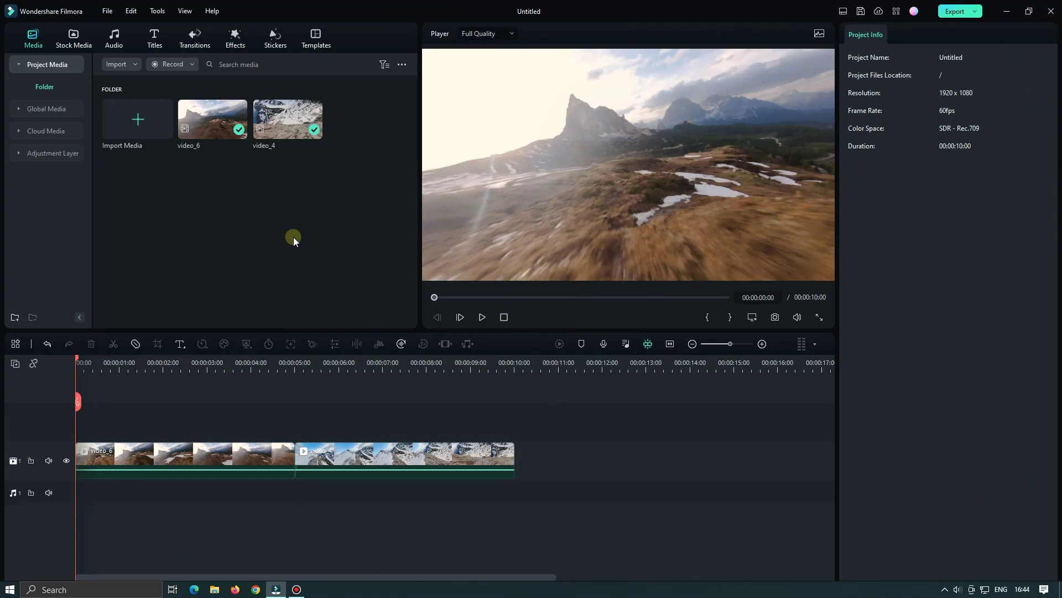
- Find the cut between the clips and place an Adjustment Layer on track 2 across it
click(262, 364)
drag(263, 365, 309, 371)
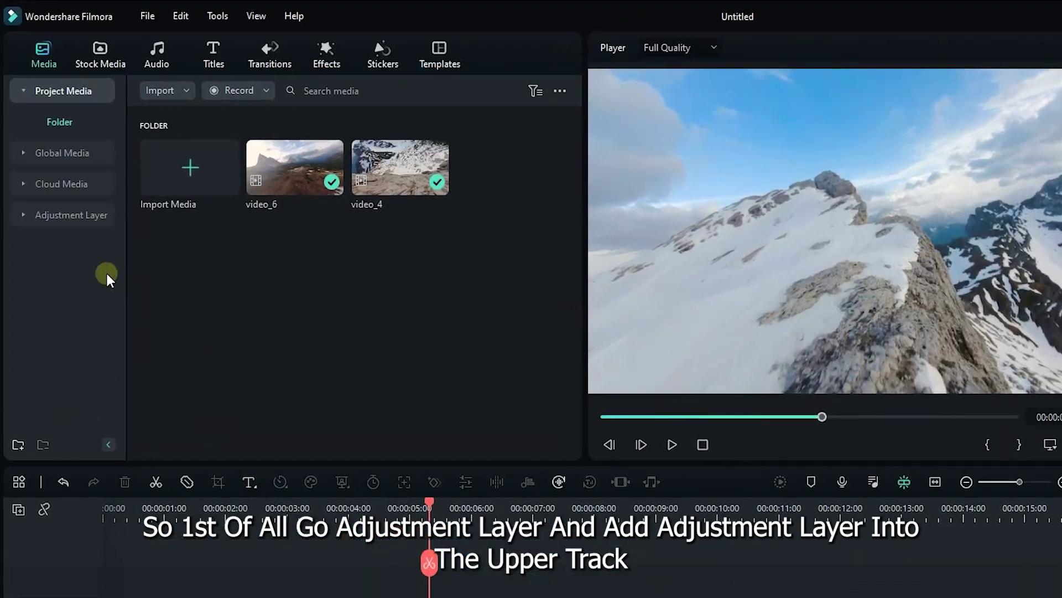
click(71, 215)
drag(197, 201, 350, 588)
drag(349, 349, 279, 348)
- Park the playhead exactly on the cut between video_6 and video_4
click(388, 274)
scroll(533, 265, up, 3)
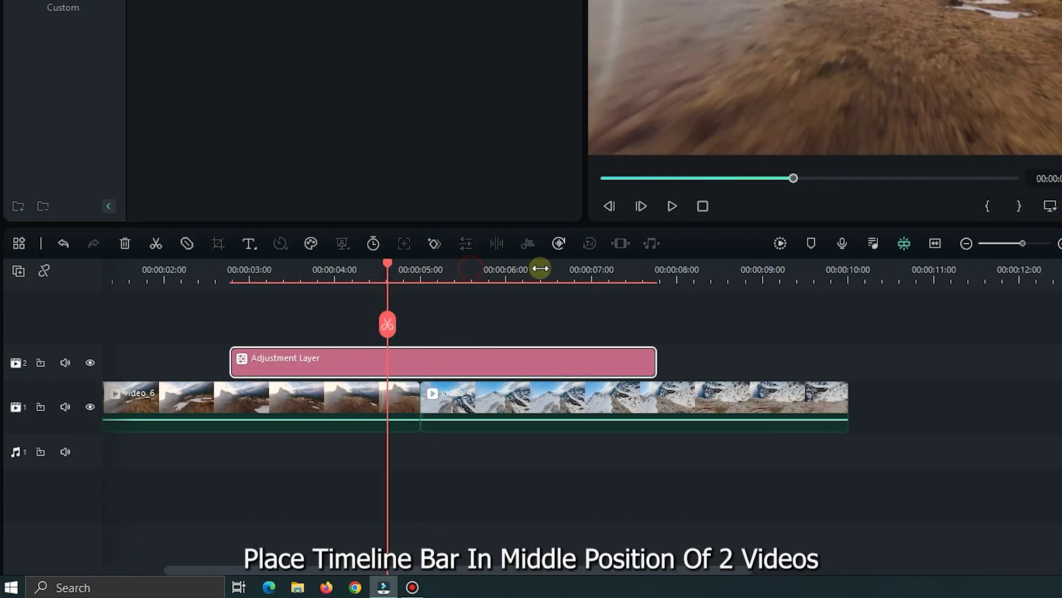
click(470, 269)
drag(464, 264, 473, 267)
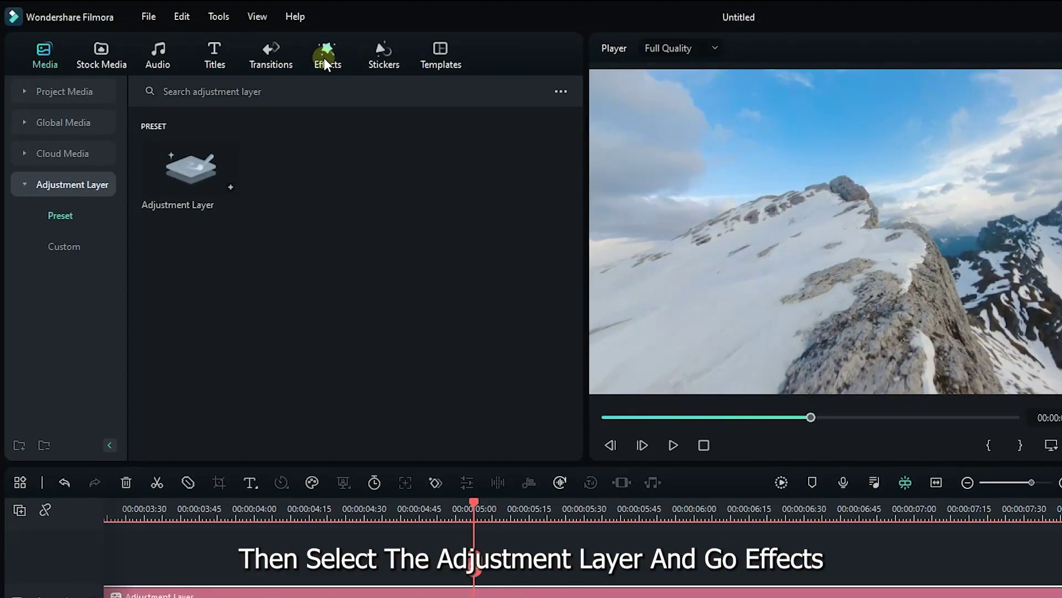
- Drag Lens Correction from NewBlue FX Essentials onto the Adjustment Layer clip
click(325, 58)
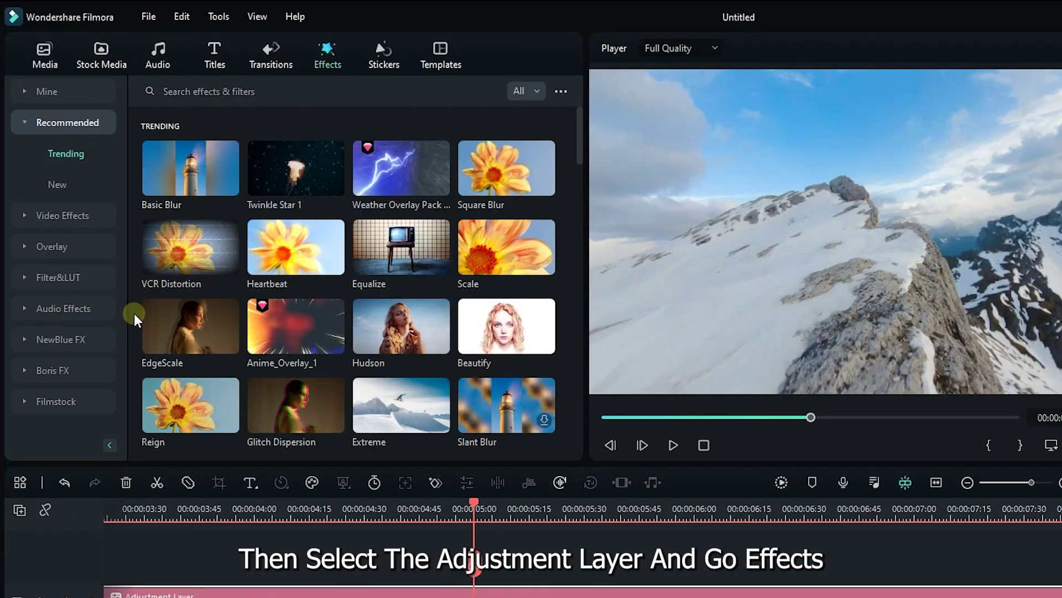
click(49, 346)
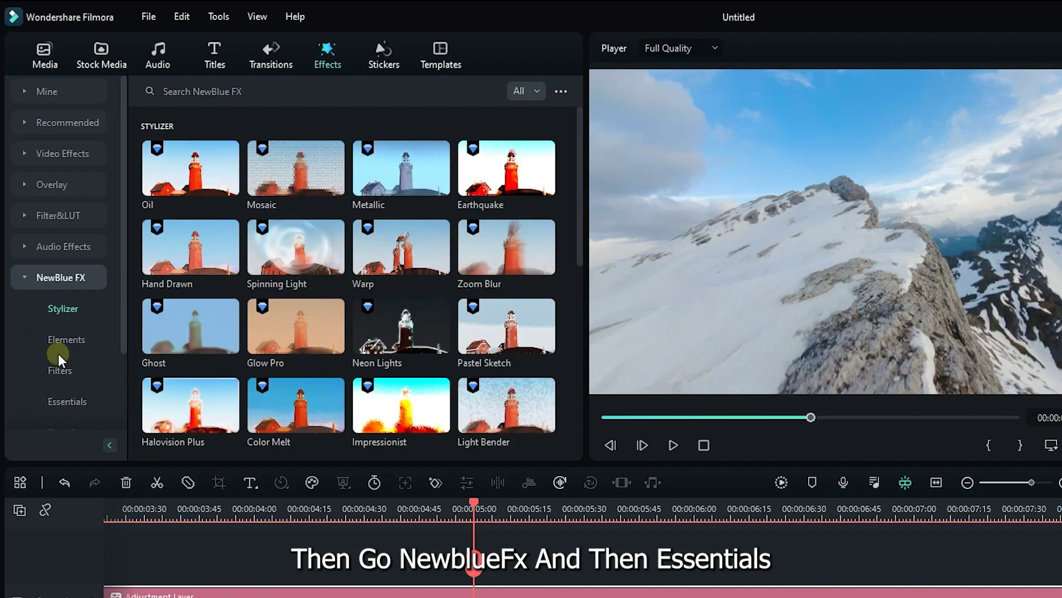
click(62, 397)
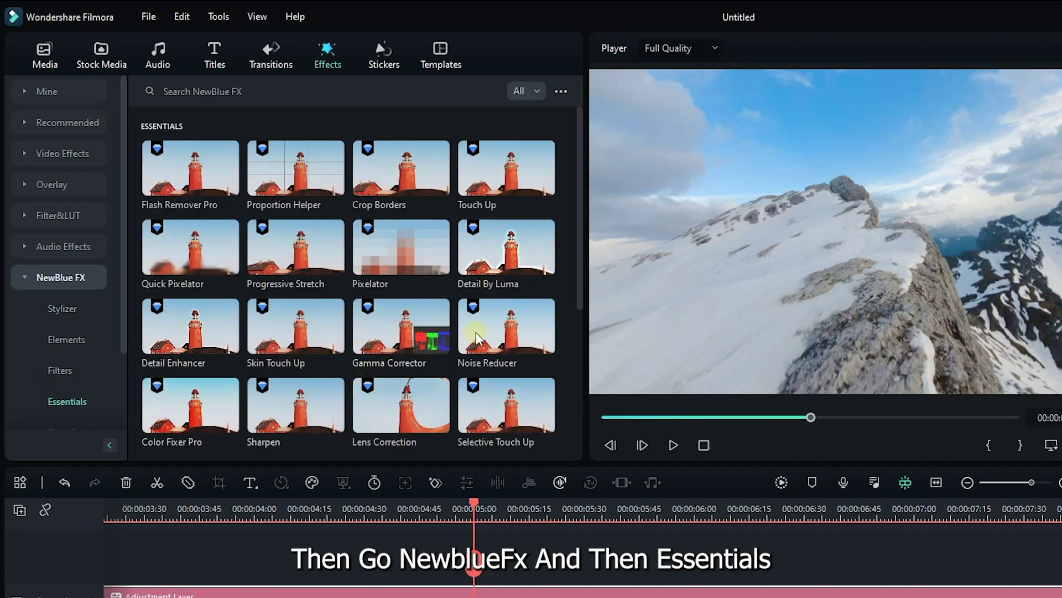
drag(575, 180, 576, 271)
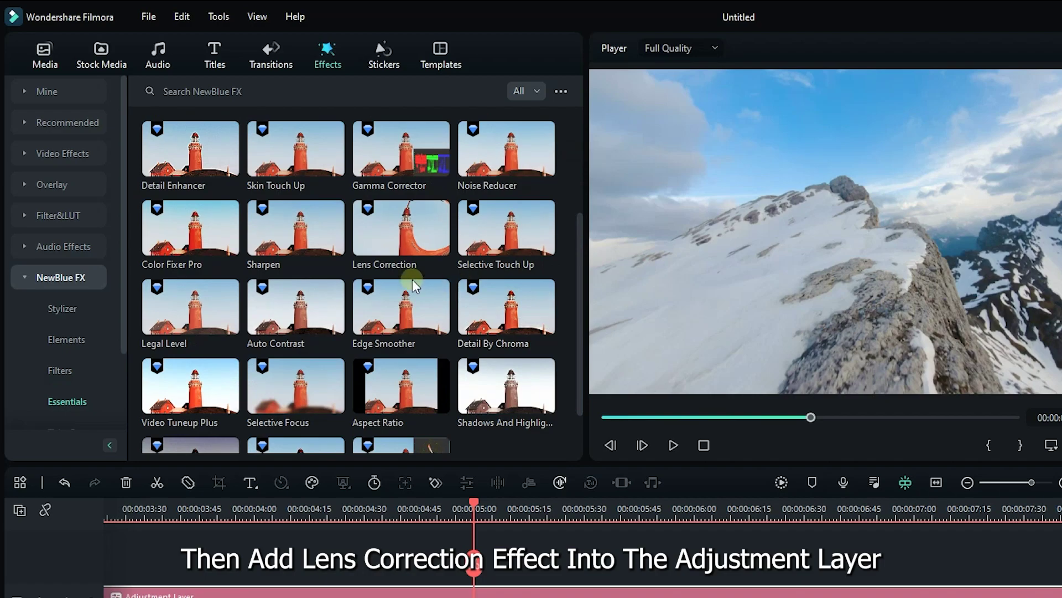
drag(396, 234, 417, 353)
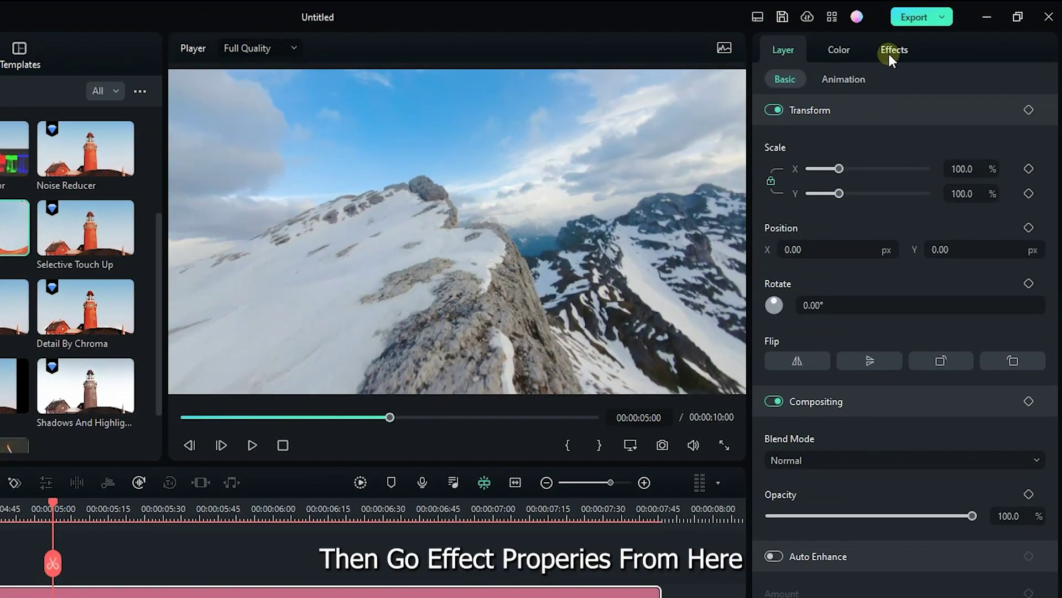
- At the cut, set Lens Correction Distortion to -100 and Zoom to 2
click(892, 50)
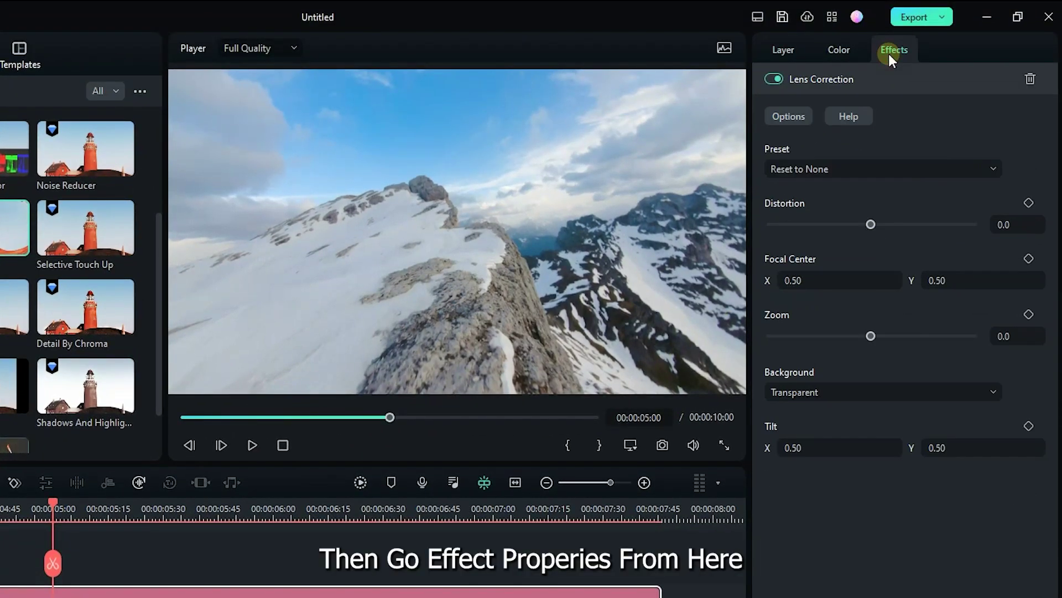
click(872, 222)
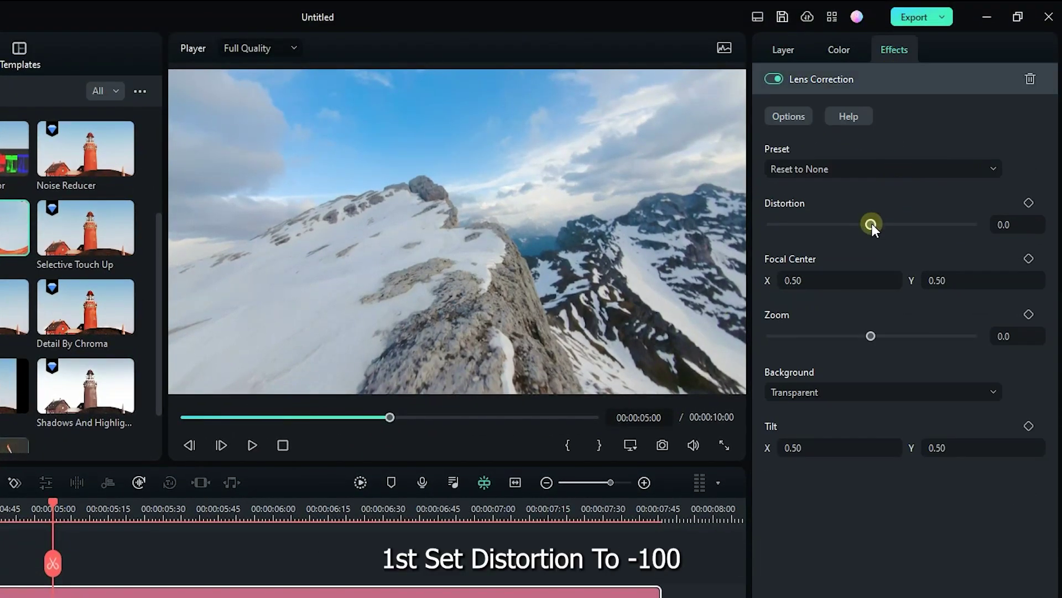
drag(872, 223, 764, 222)
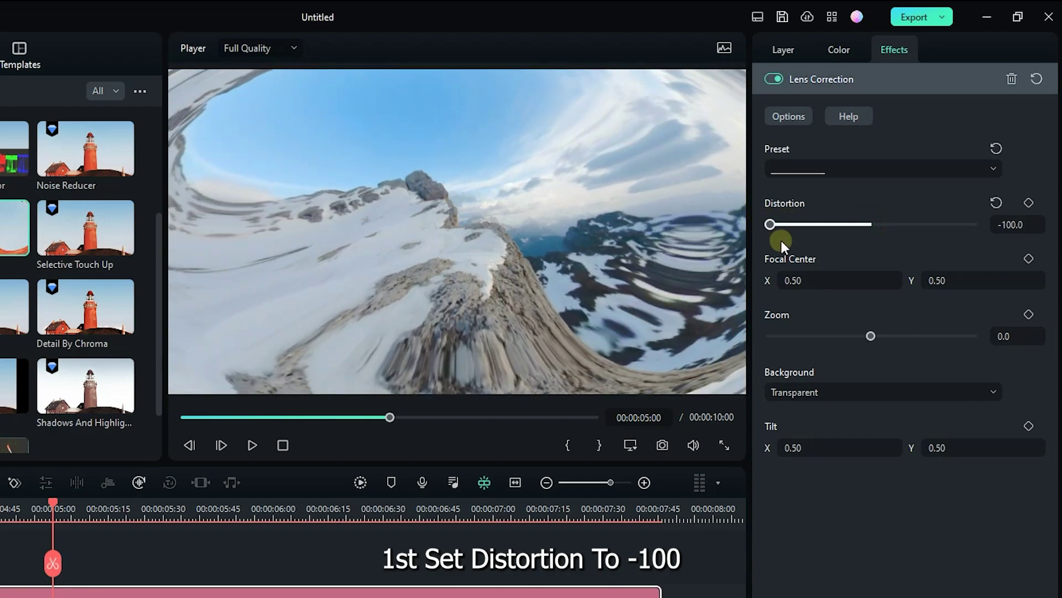
click(1005, 335)
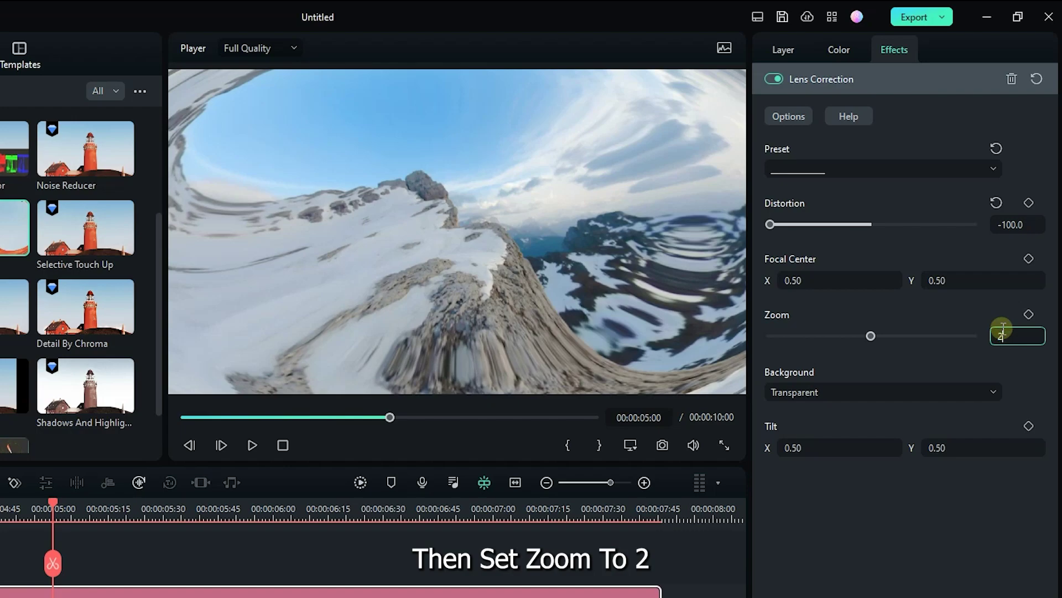
text(2)
key(Return)
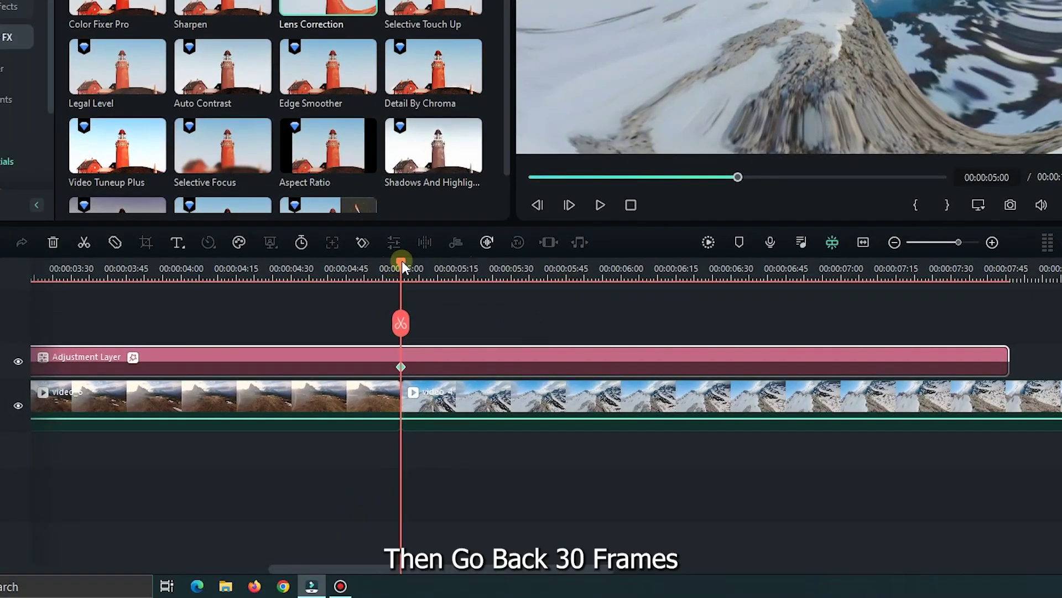
drag(401, 261, 294, 261)
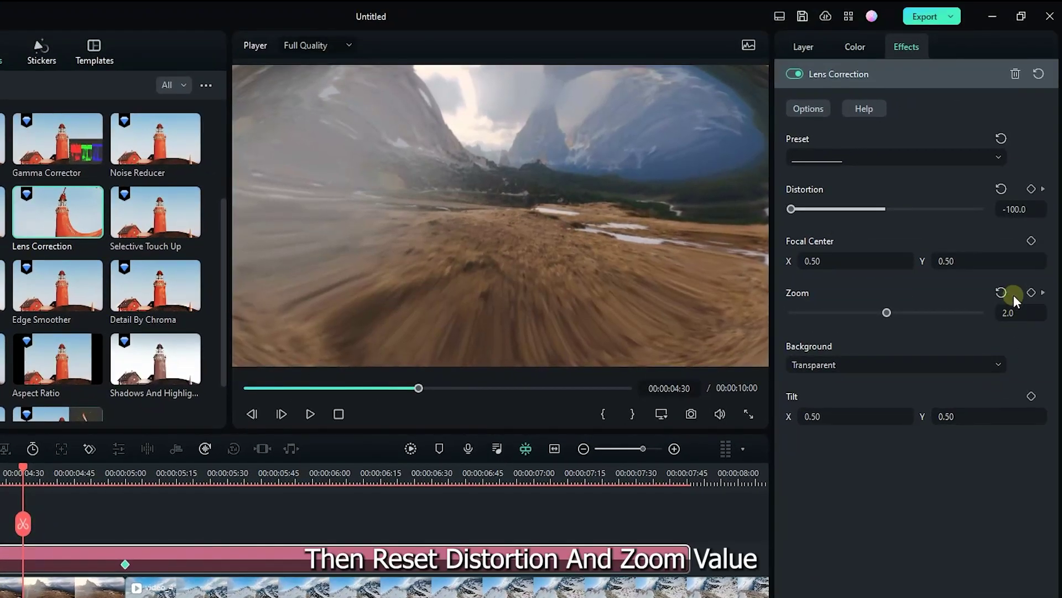
- Reset Distortion and Zoom to 0 keyframes 30 frames before and 30 frames after the cut
click(1001, 189)
click(1012, 292)
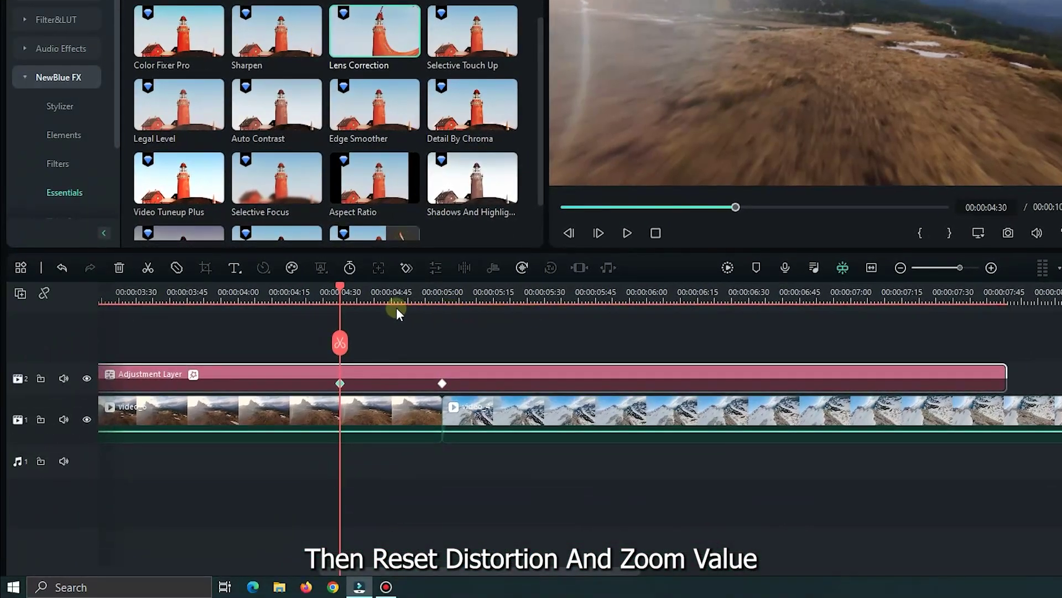
drag(25, 464, 38, 468)
drag(355, 287, 544, 310)
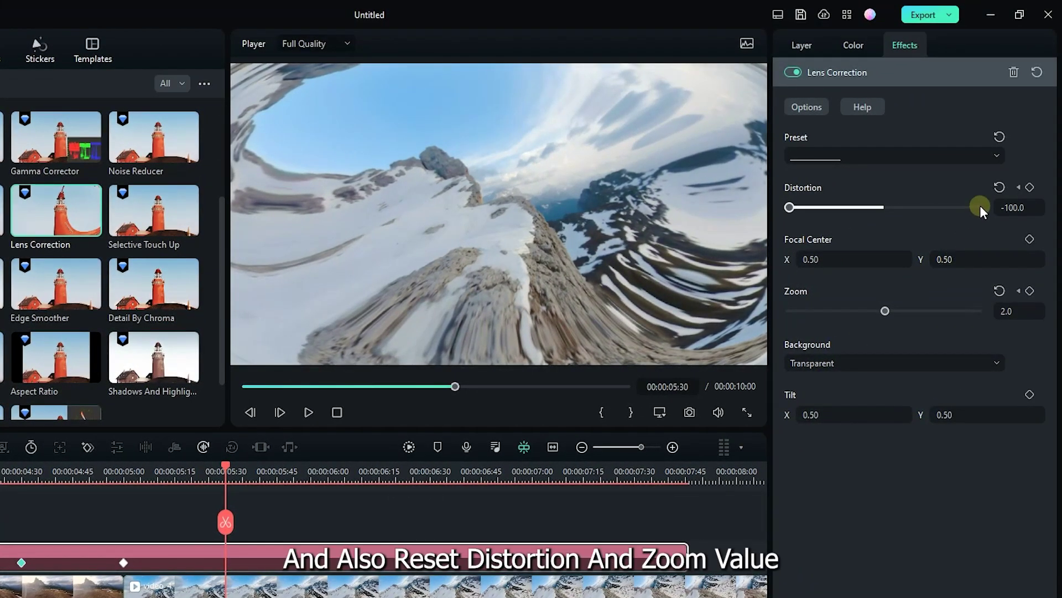
click(998, 186)
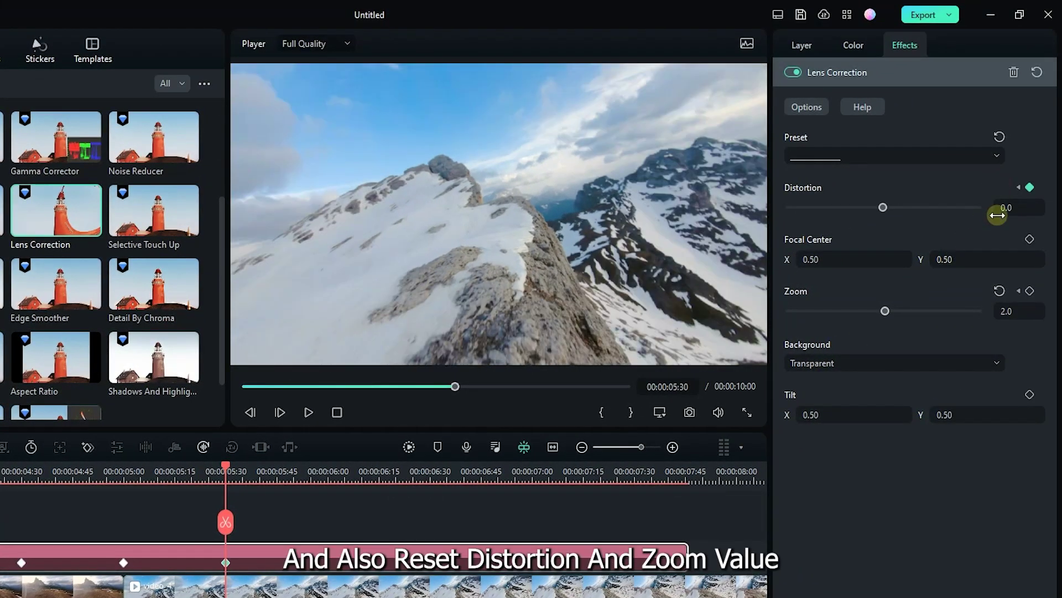
click(1001, 291)
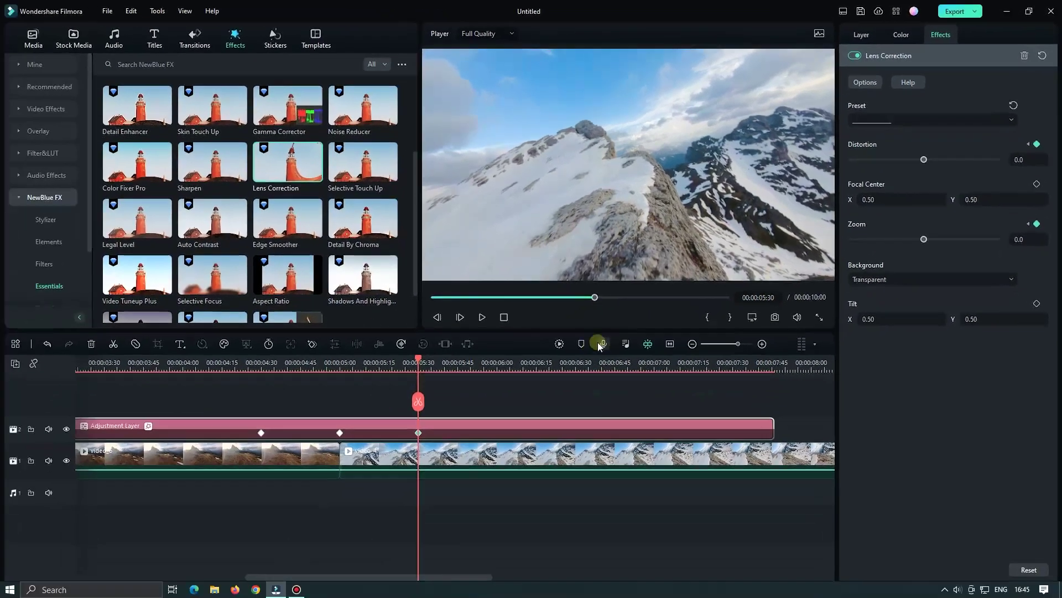
- Render a preview and play the warp transition from just before the cut
click(561, 345)
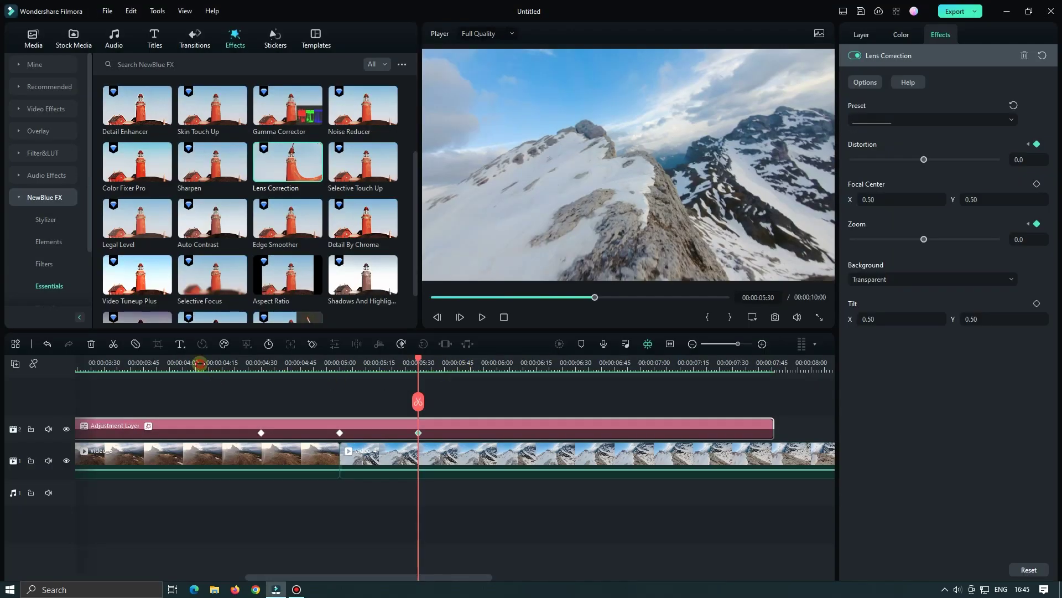
click(199, 363)
key(space)
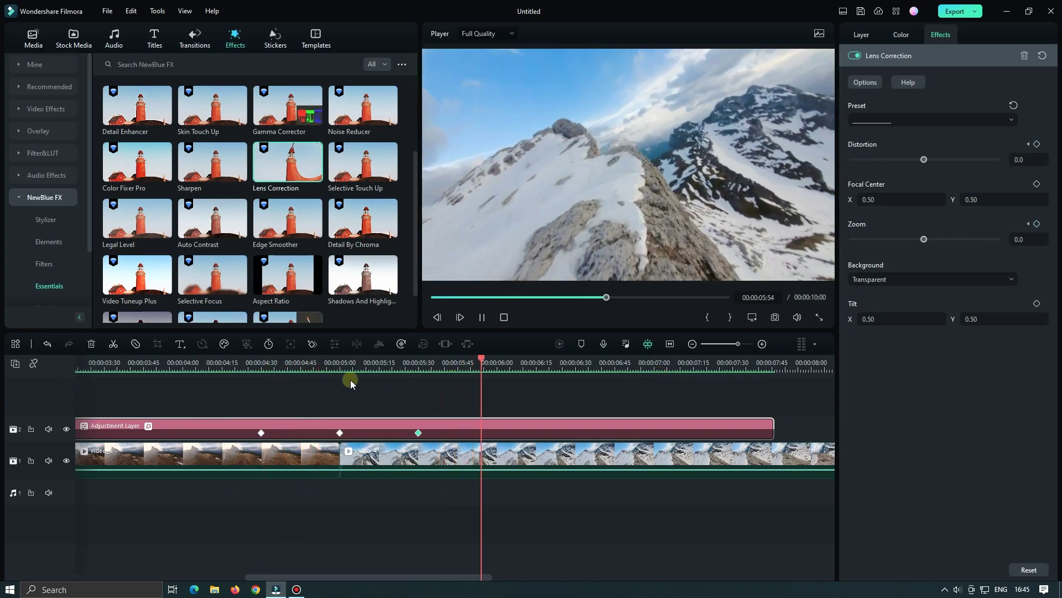
click(195, 364)
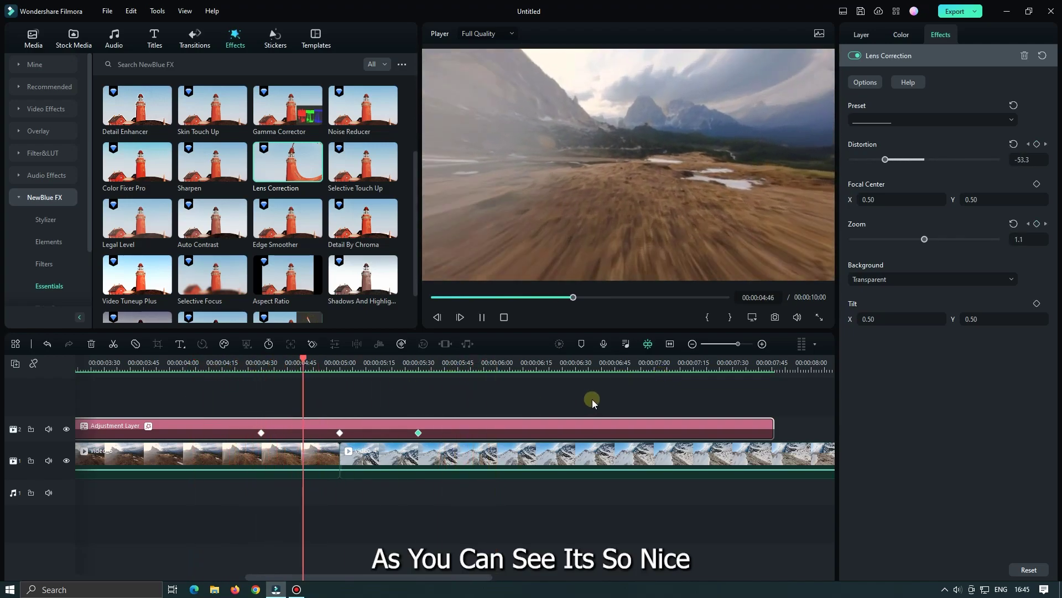
key(space)
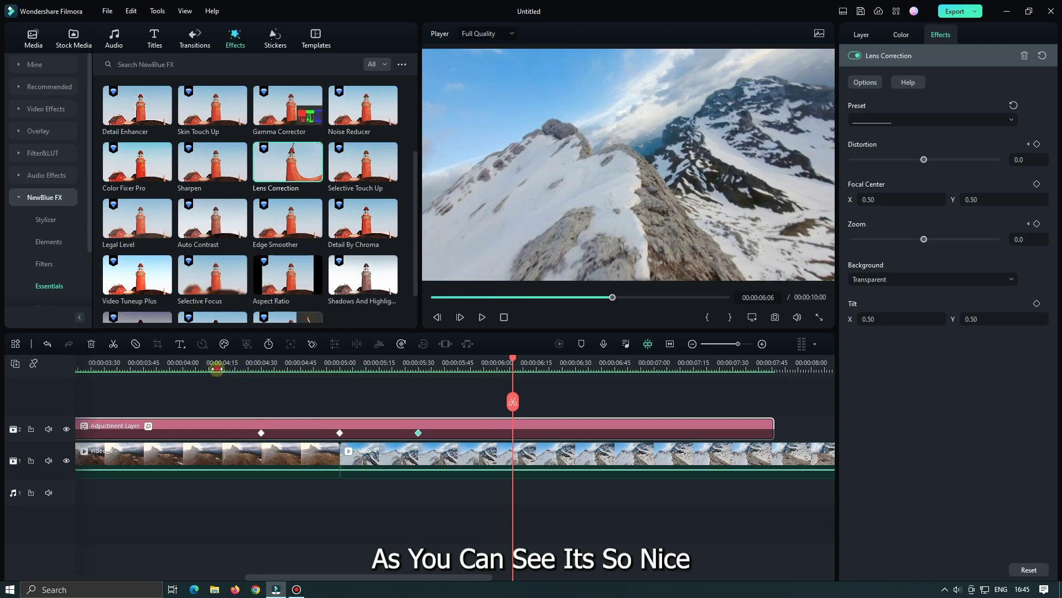
- Replay the transition once more, then reveal the Boris FX effect category
click(217, 366)
key(space)
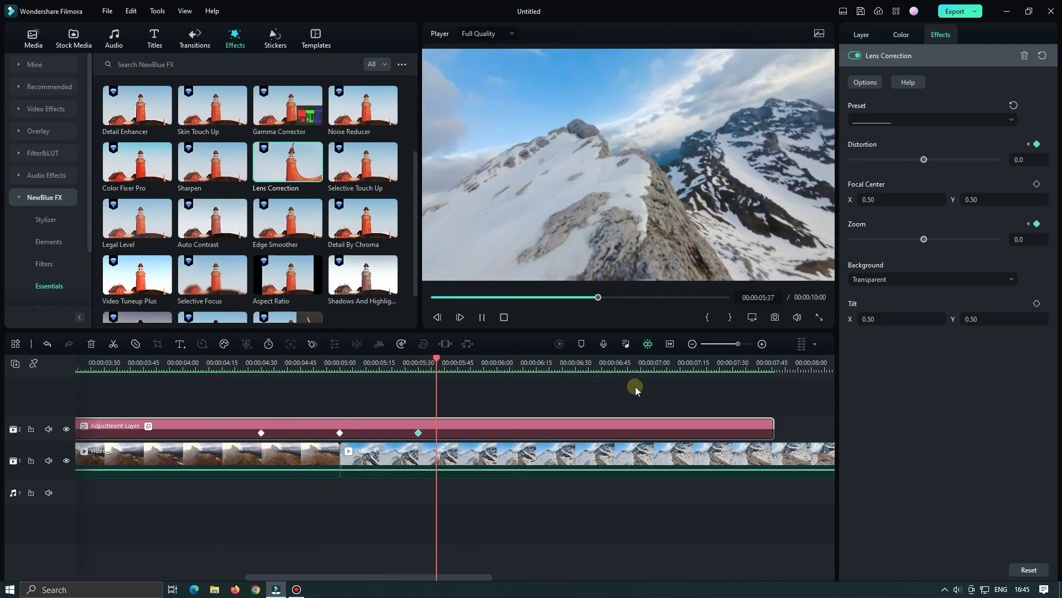
key(space)
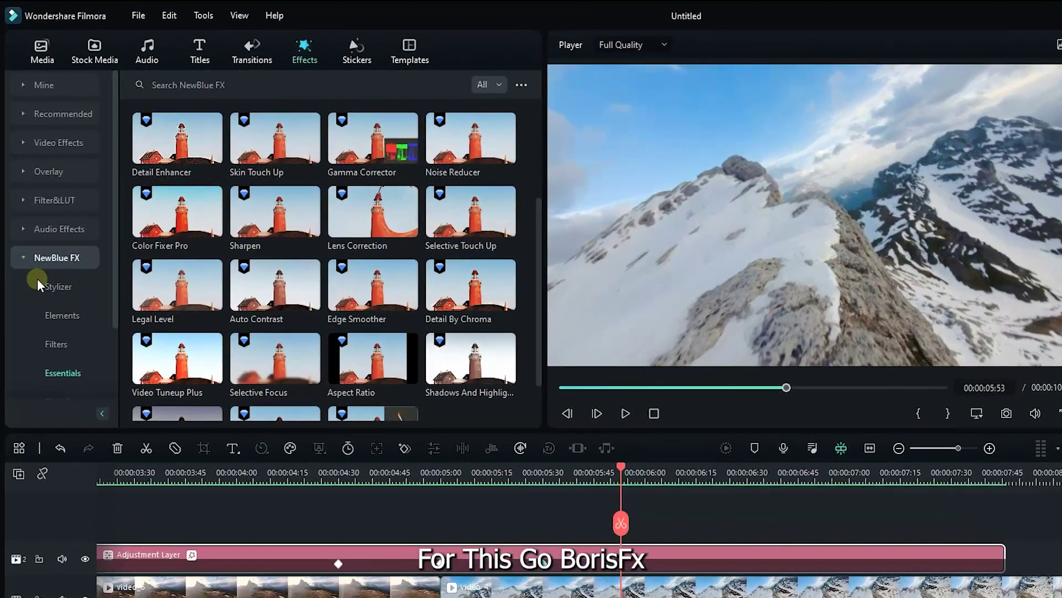
click(21, 198)
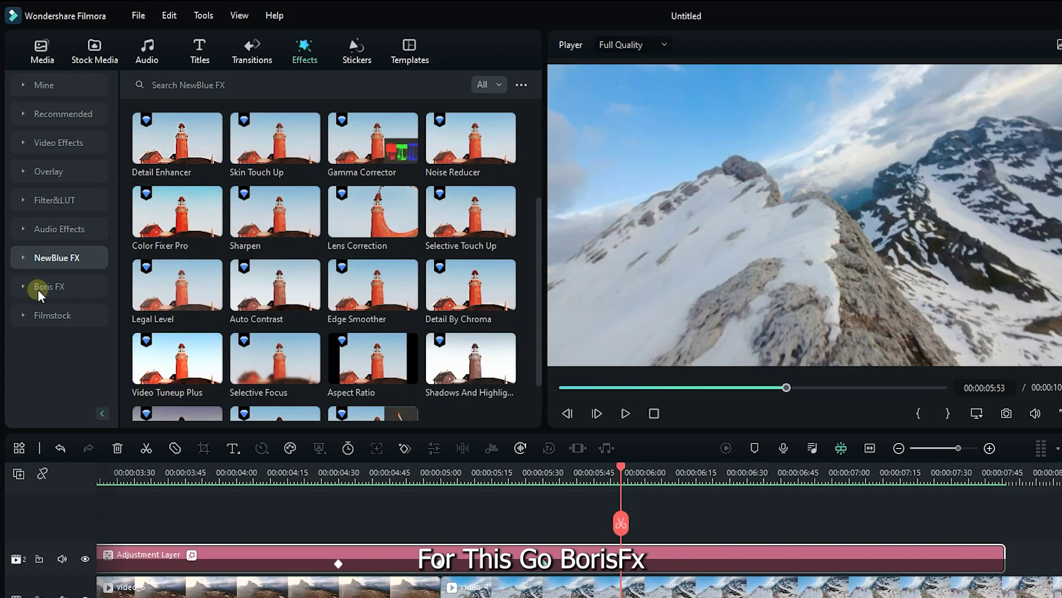
- Drag BCC Fast Lens Blur from Boris FX > Blur onto the adjustment layer
click(25, 286)
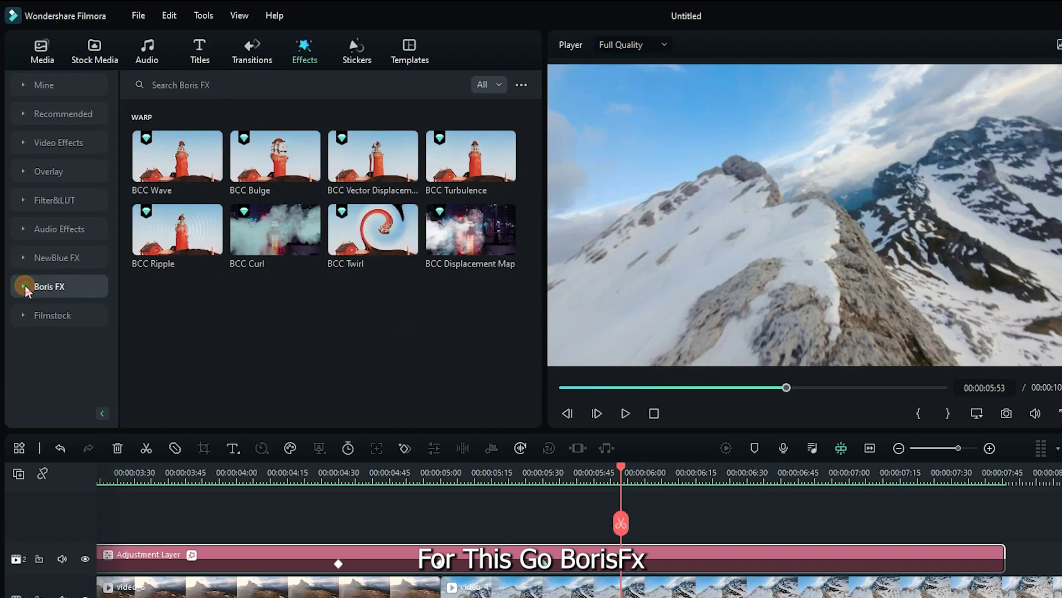
click(25, 285)
scroll(44, 332, down, 2)
scroll(45, 343, down, 3)
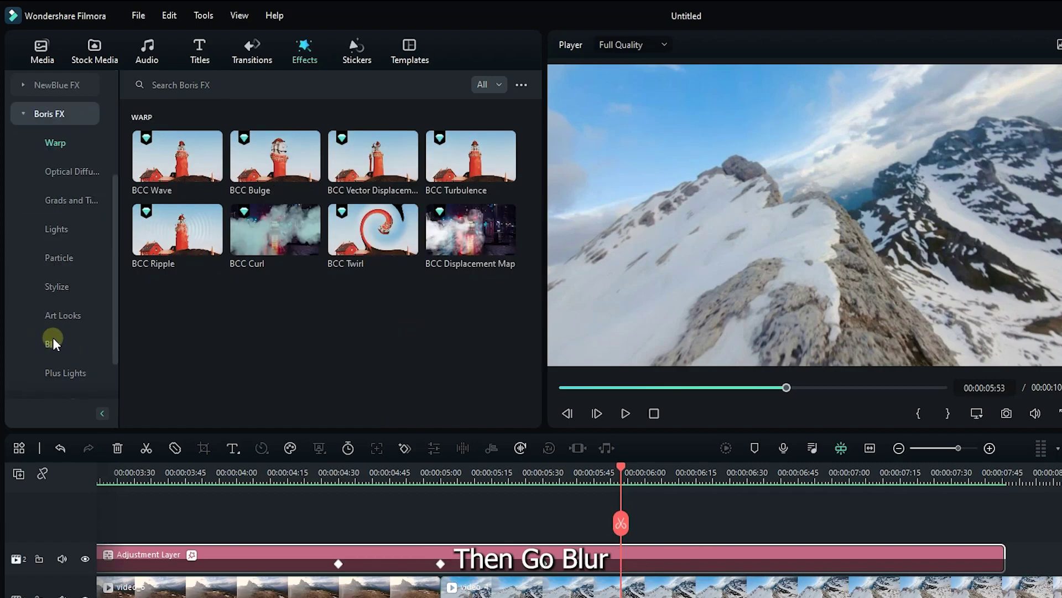
click(52, 344)
click(159, 157)
drag(158, 156, 309, 552)
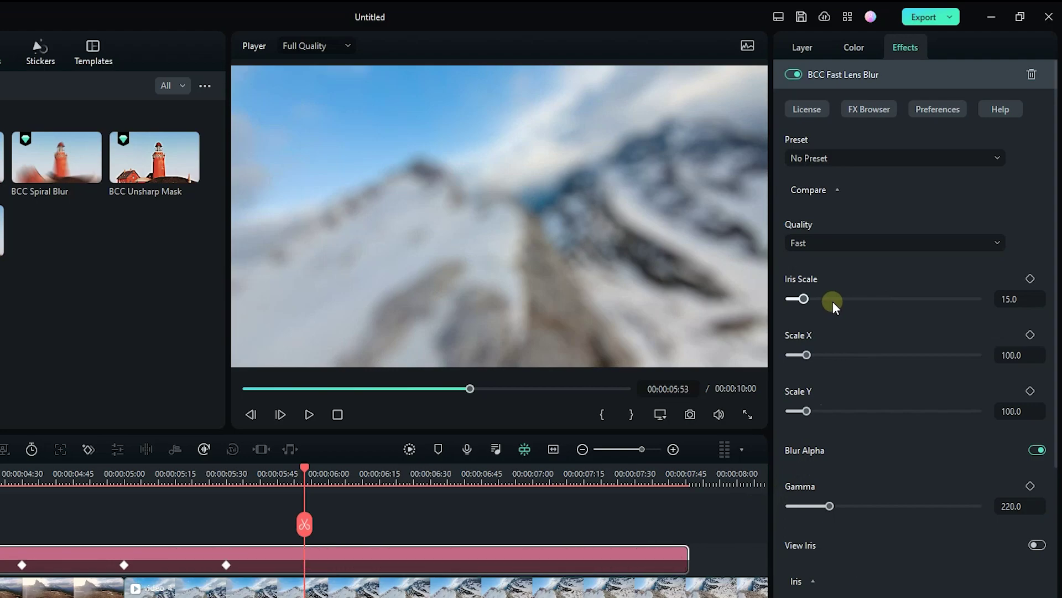
- Set the lens blur's Iris Scale to 0, Scale X and Y to 10, and Gamma to 10
drag(811, 299, 783, 298)
drag(808, 354, 790, 355)
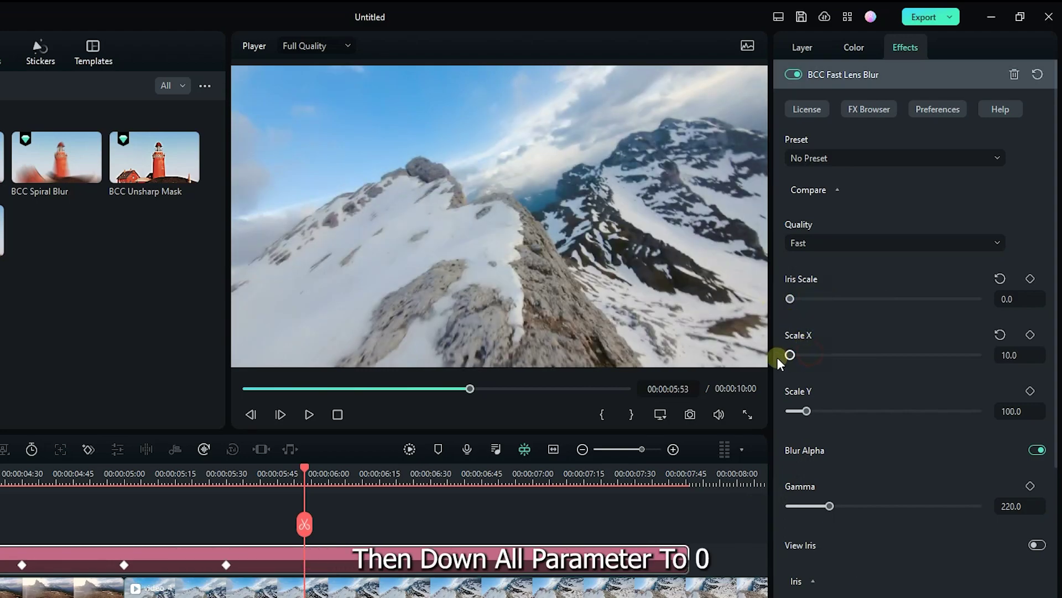
drag(798, 411, 769, 408)
drag(829, 506, 790, 508)
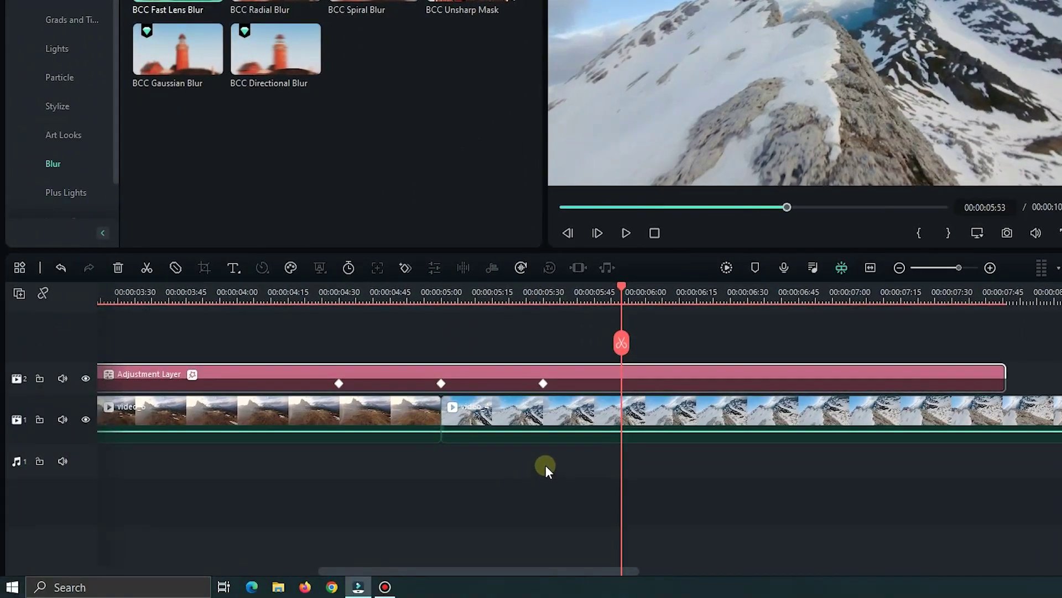
click(441, 293)
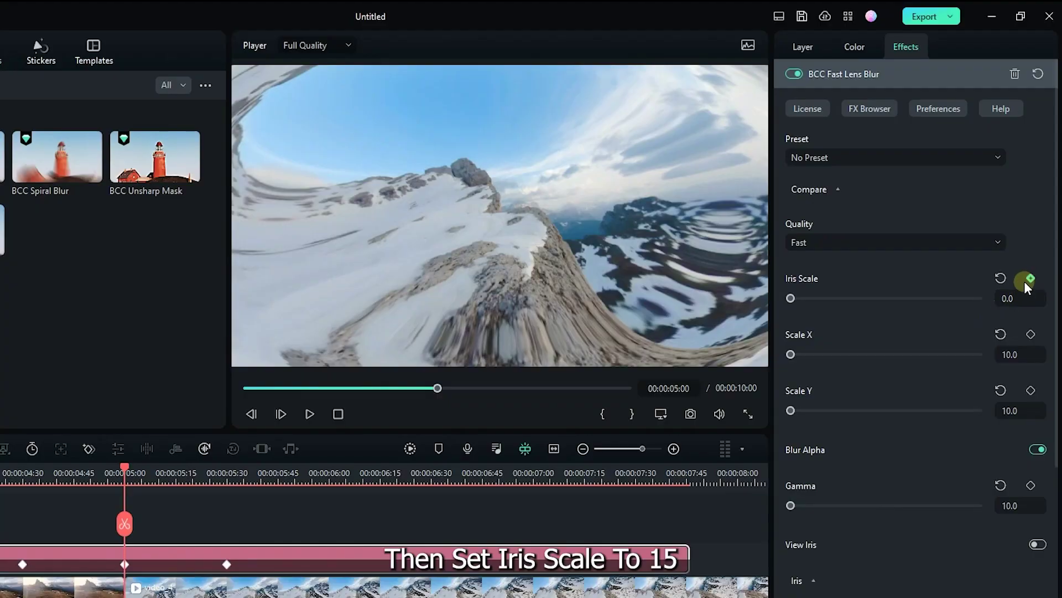
- At the cut, enter Iris Scale 15 and Gamma 500, and keyframe Gamma
click(1016, 296)
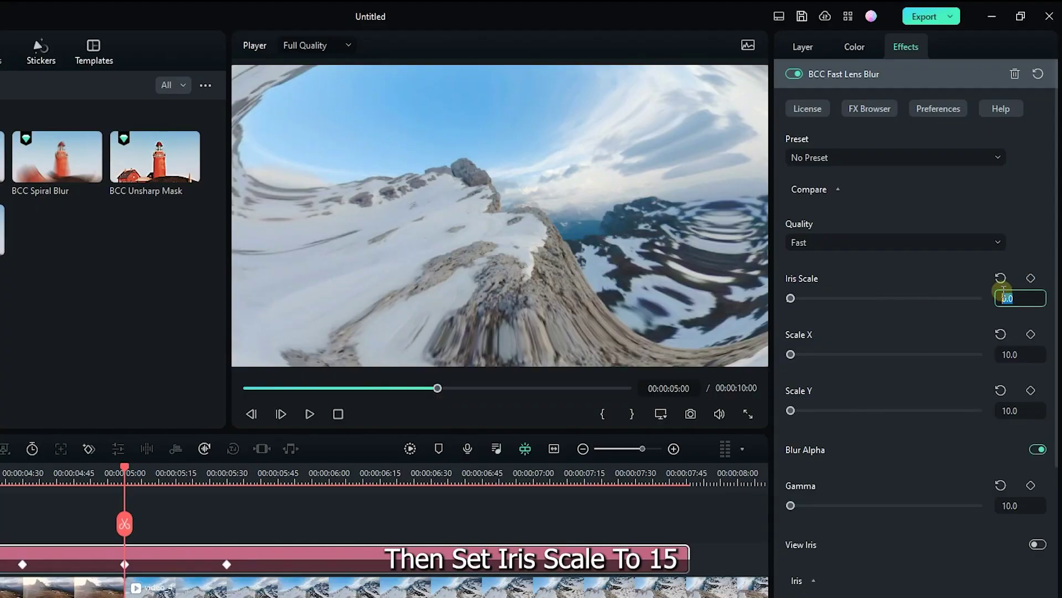
text(15)
key(Return)
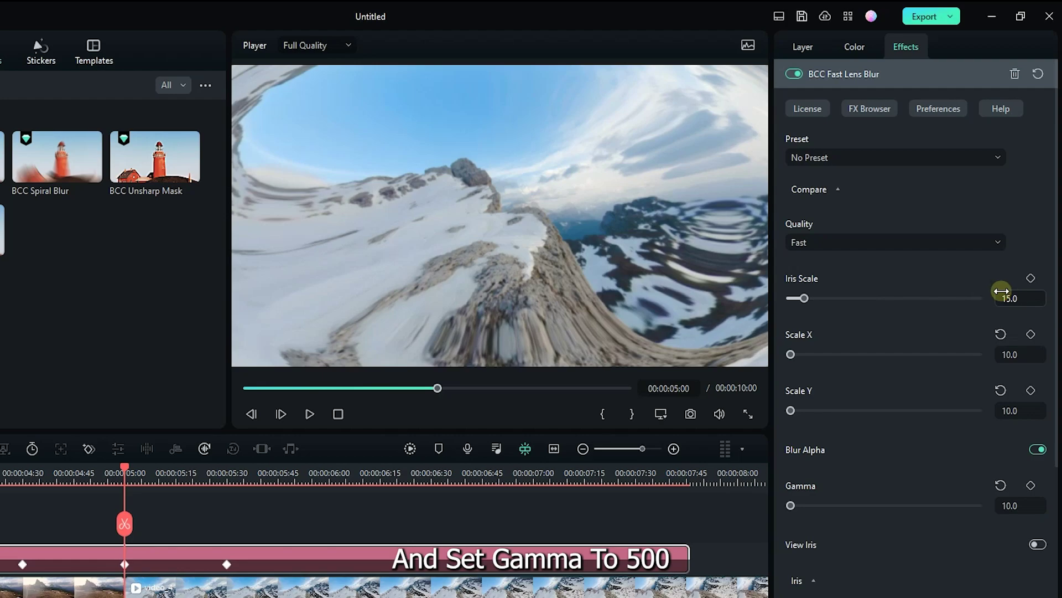
drag(790, 505, 855, 505)
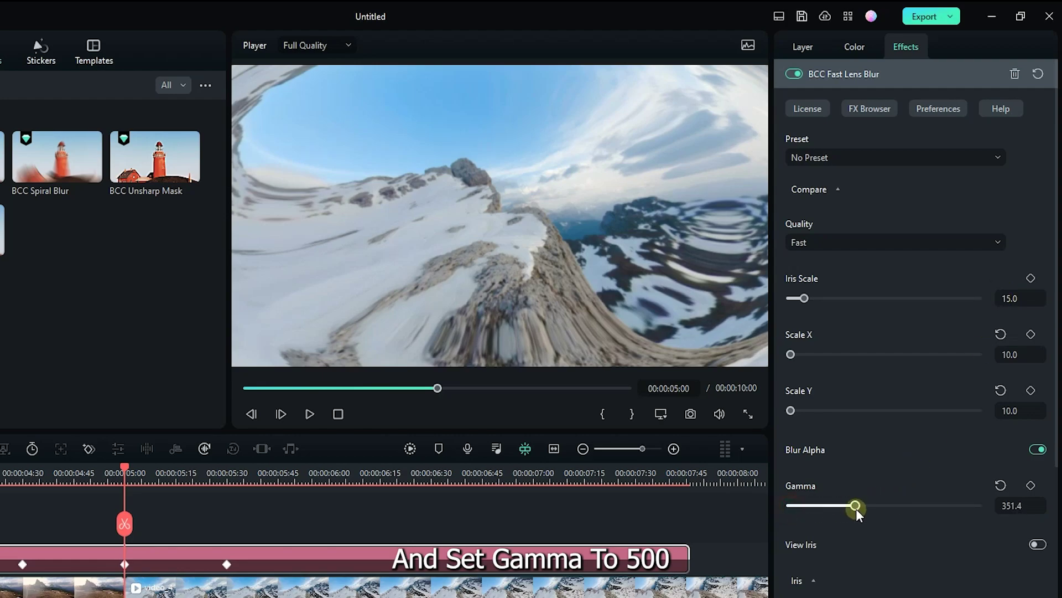
click(1003, 499)
text(500)
key(Return)
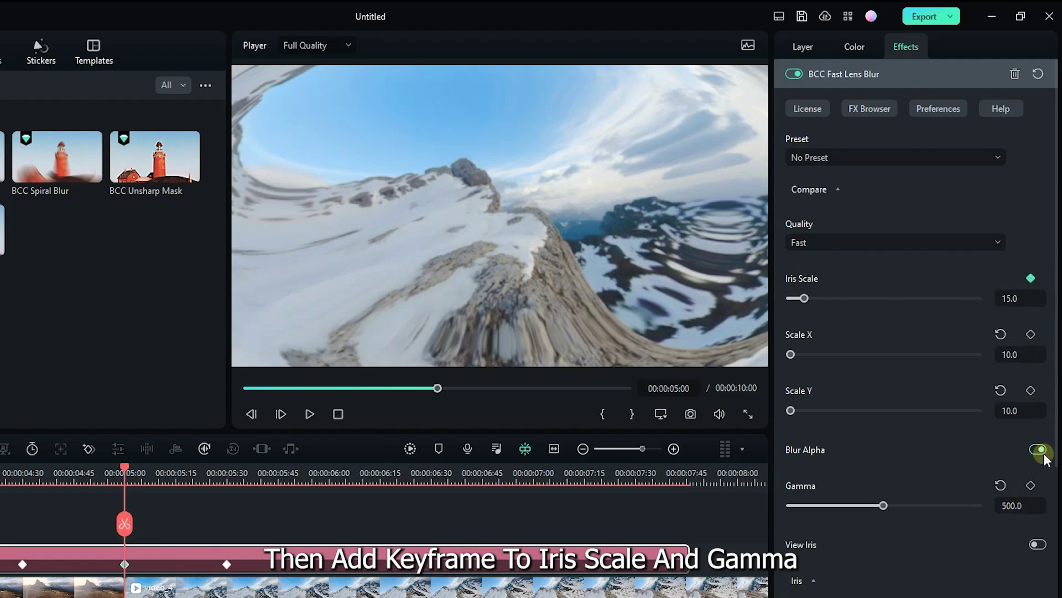
click(1031, 485)
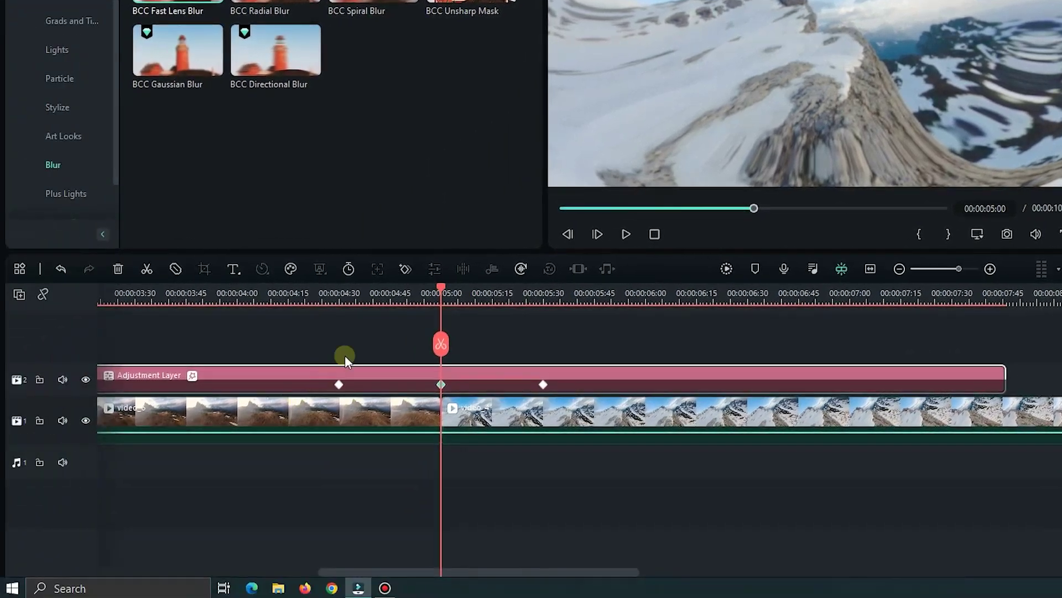
- At the first keyframe, drop Iris Scale to 0 and lower Gamma
drag(436, 287, 338, 295)
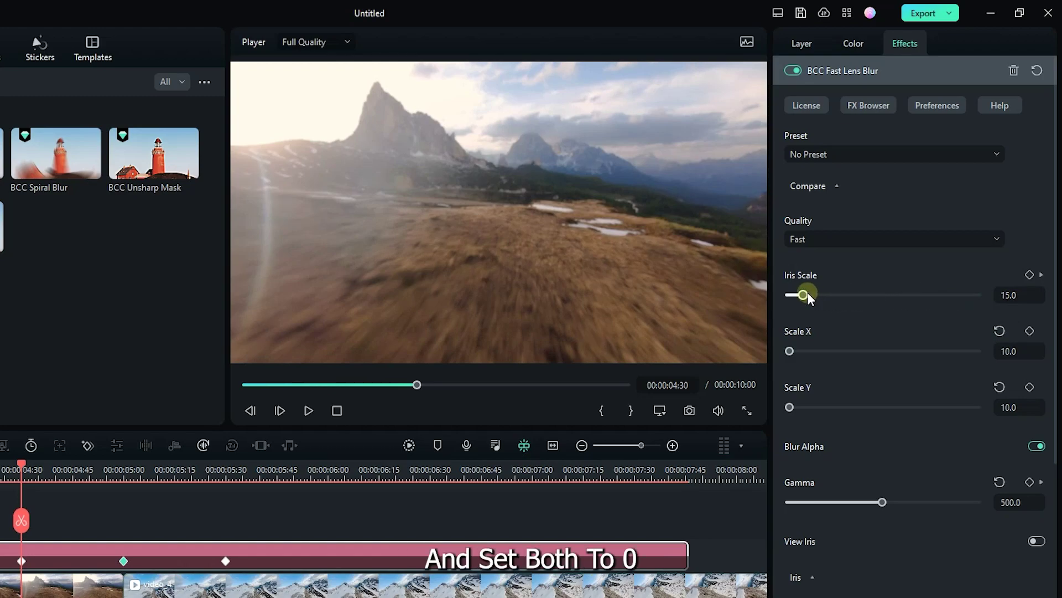
drag(803, 294, 774, 296)
drag(882, 502, 818, 504)
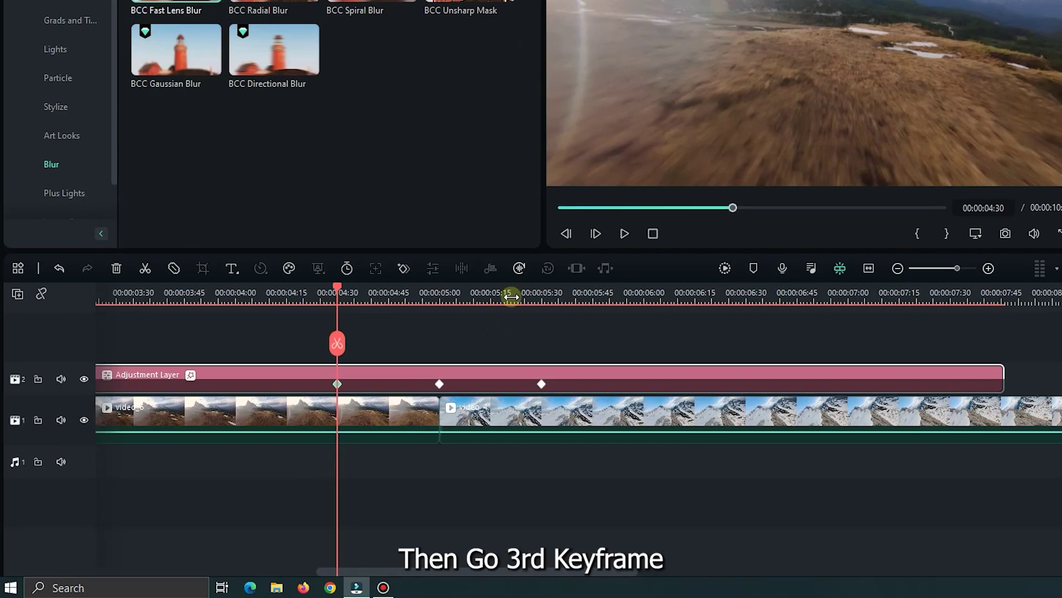
- At the third keyframe, set Iris Scale to 0 and Gamma to 10
click(446, 292)
drag(446, 291, 543, 289)
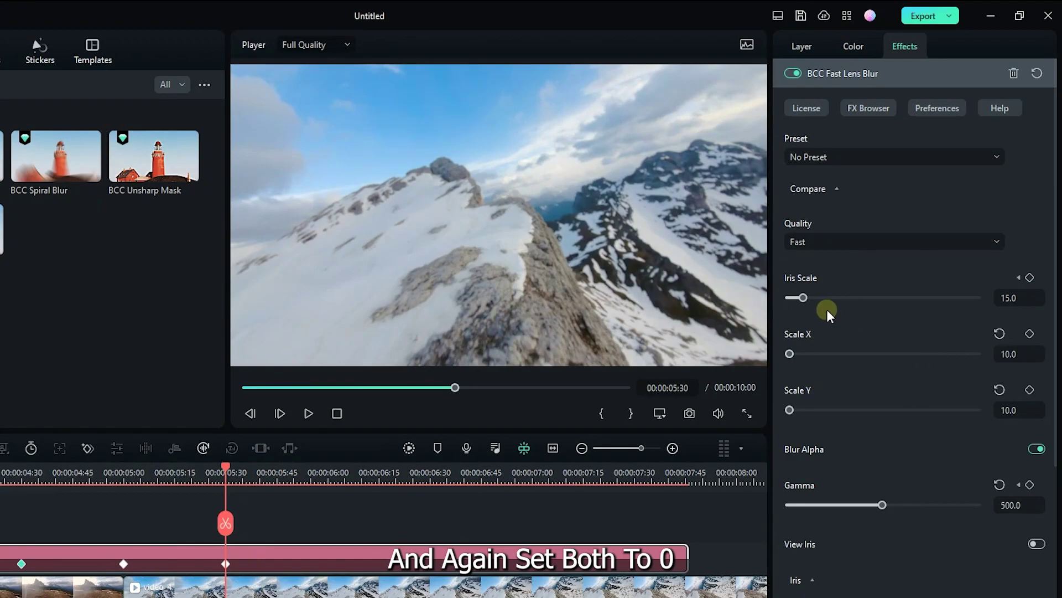
drag(800, 300, 772, 299)
drag(883, 504, 769, 501)
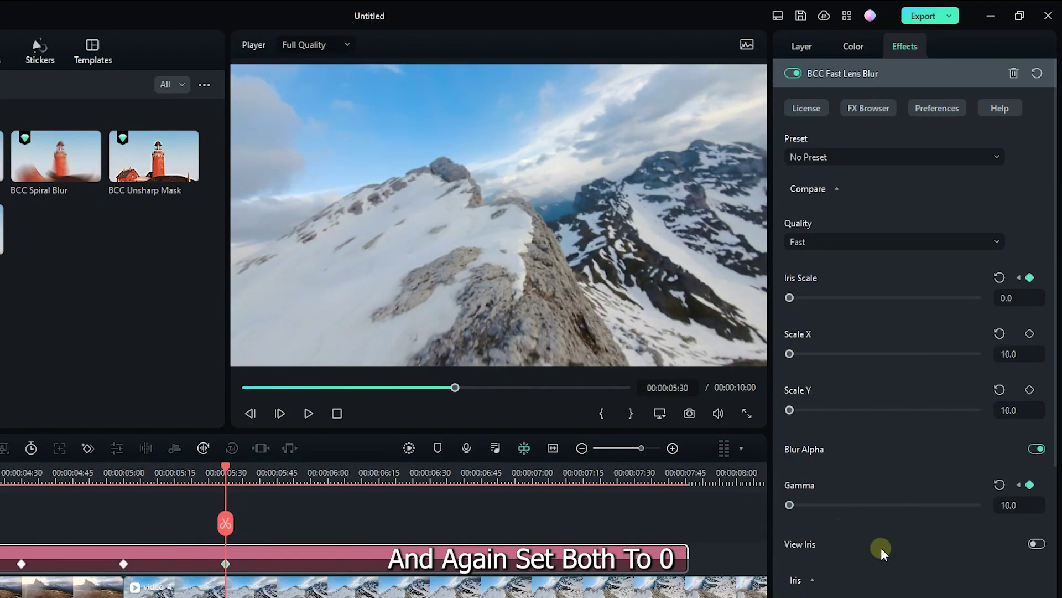
scroll(896, 550, down, 2)
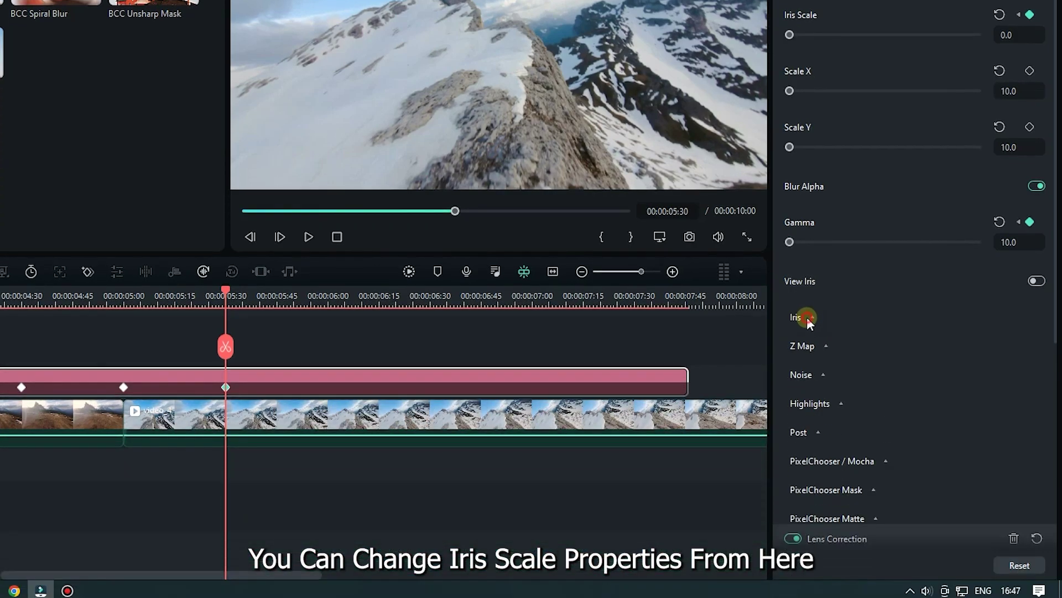
- Set the iris shape to 12 Sides, Iris Rotation to 167.1 and Bokeh to 42
click(811, 494)
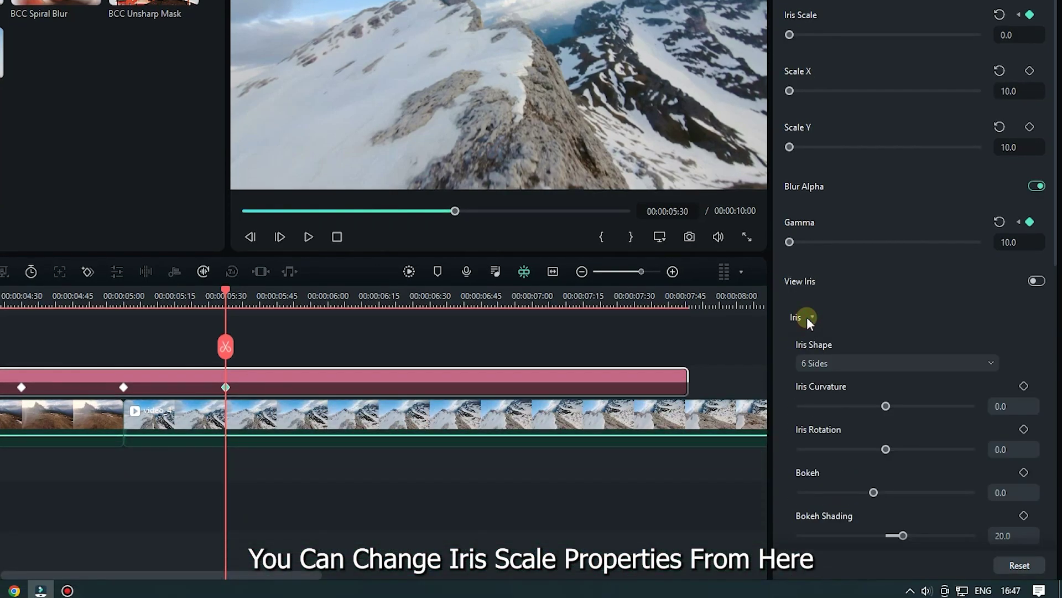
click(835, 366)
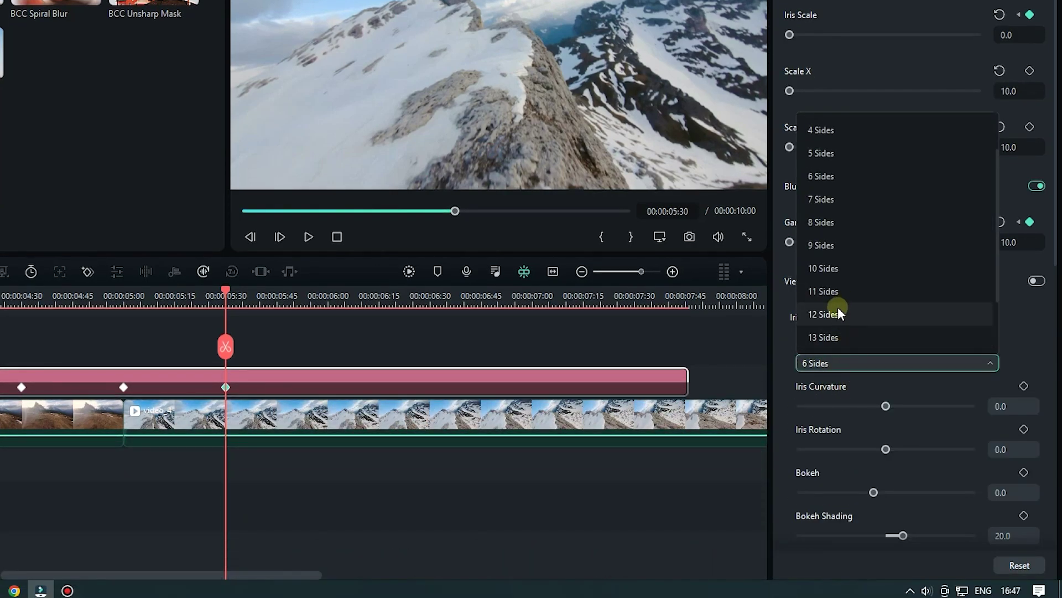
click(838, 311)
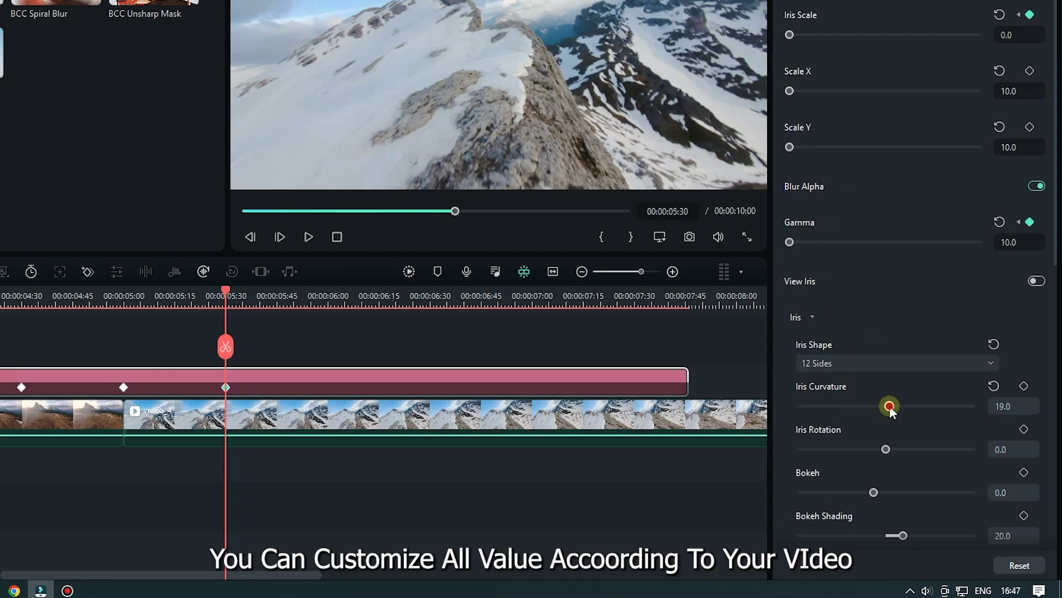
drag(887, 448, 905, 449)
drag(874, 492, 895, 492)
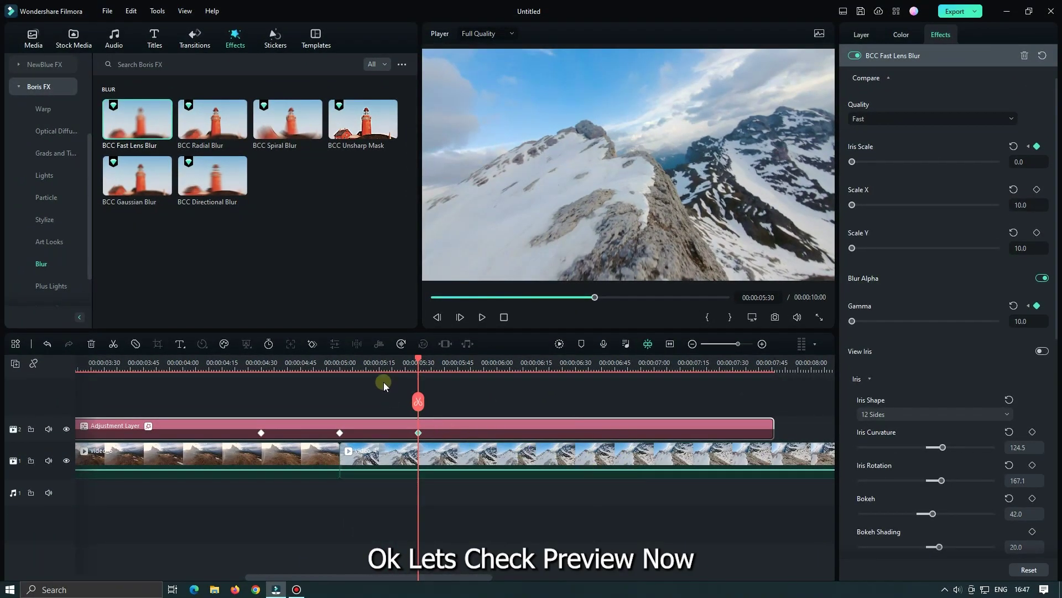
drag(420, 359, 243, 358)
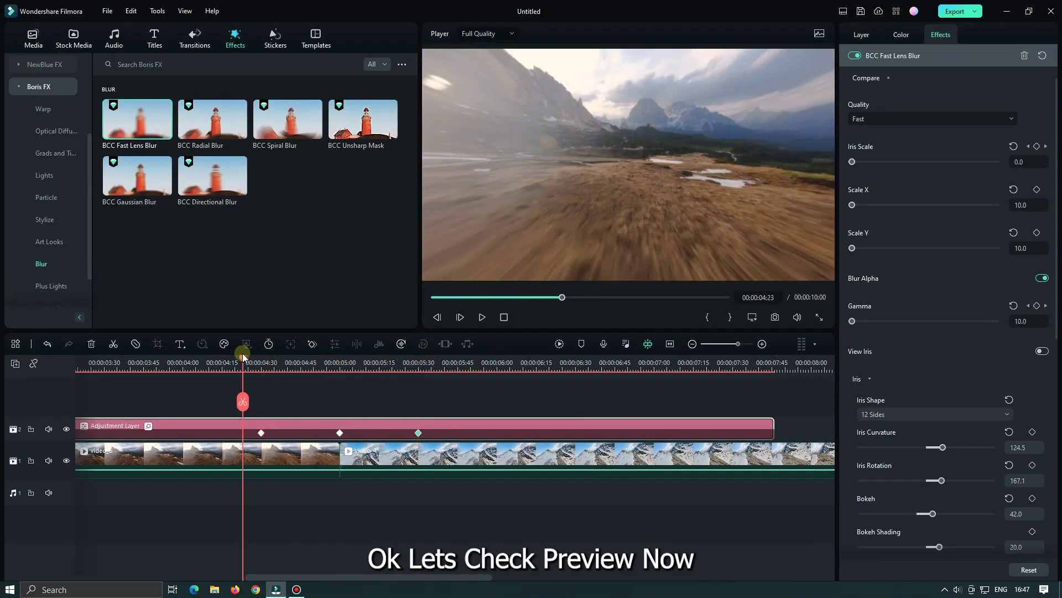
click(559, 344)
scroll(243, 362, down, 3)
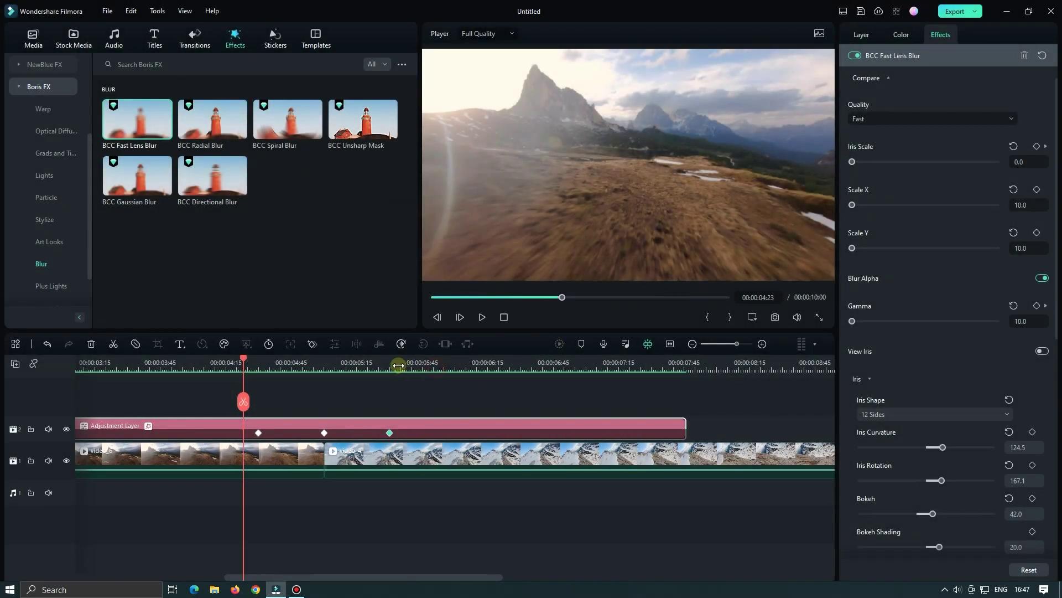
click(217, 362)
key(space)
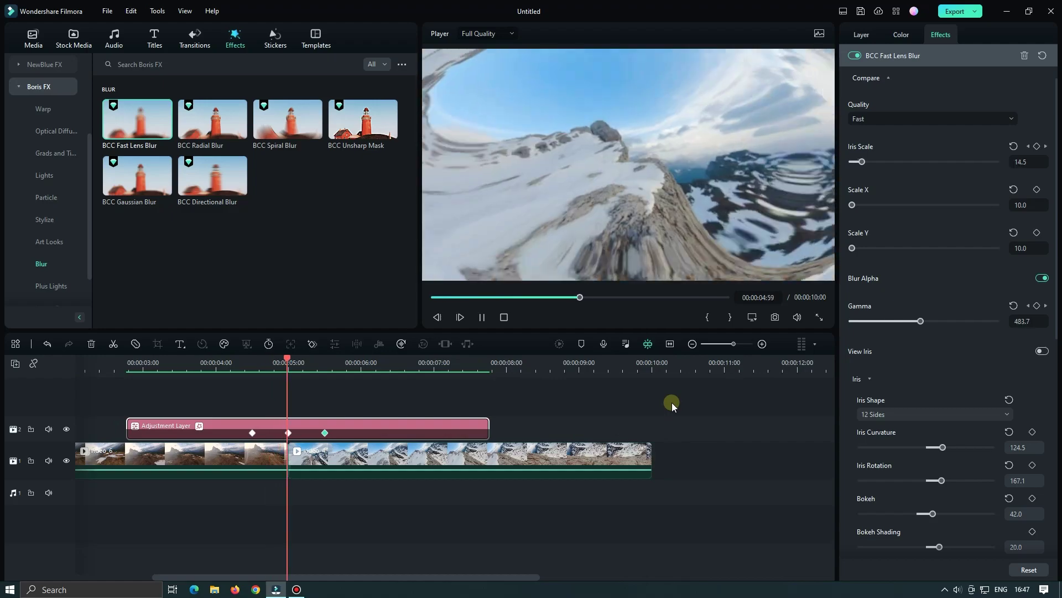
click(227, 396)
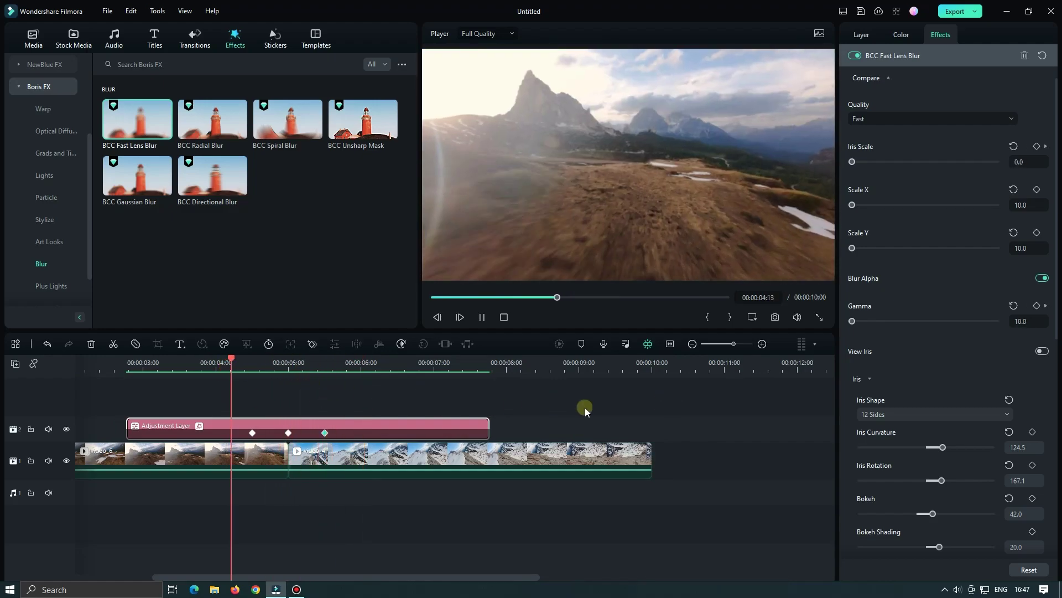
key(space)
click(217, 362)
key(space)
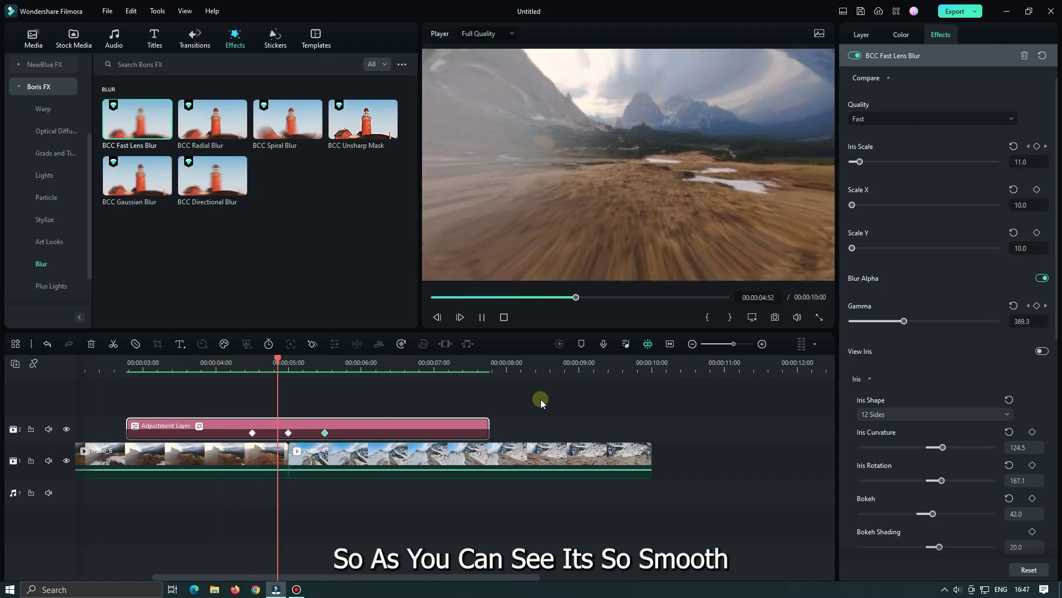
key(space)
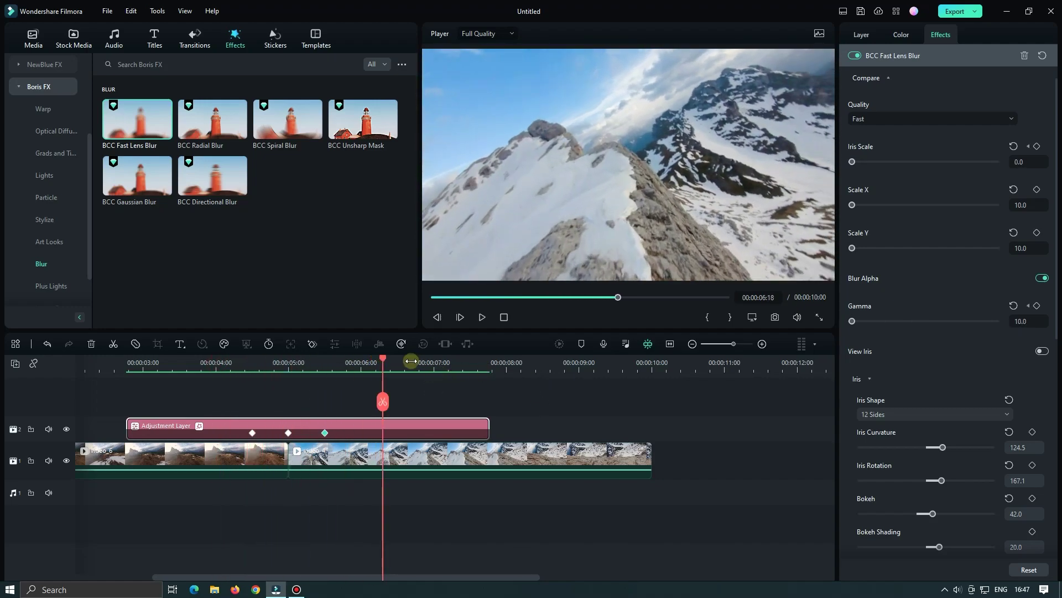
- Append video_6 from Project Media after the existing clips
click(33, 37)
click(47, 65)
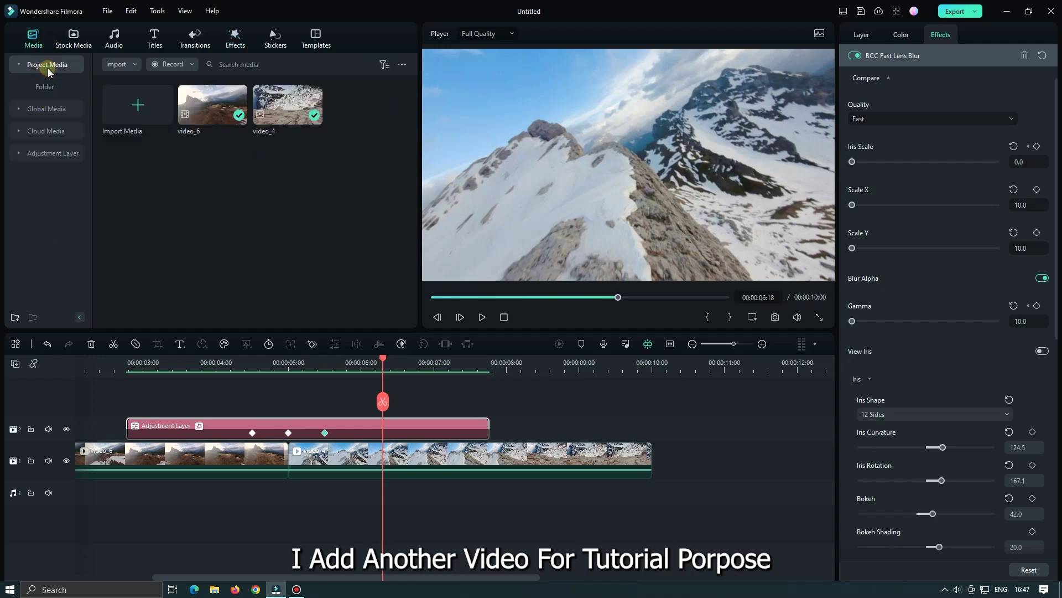
drag(213, 105, 664, 467)
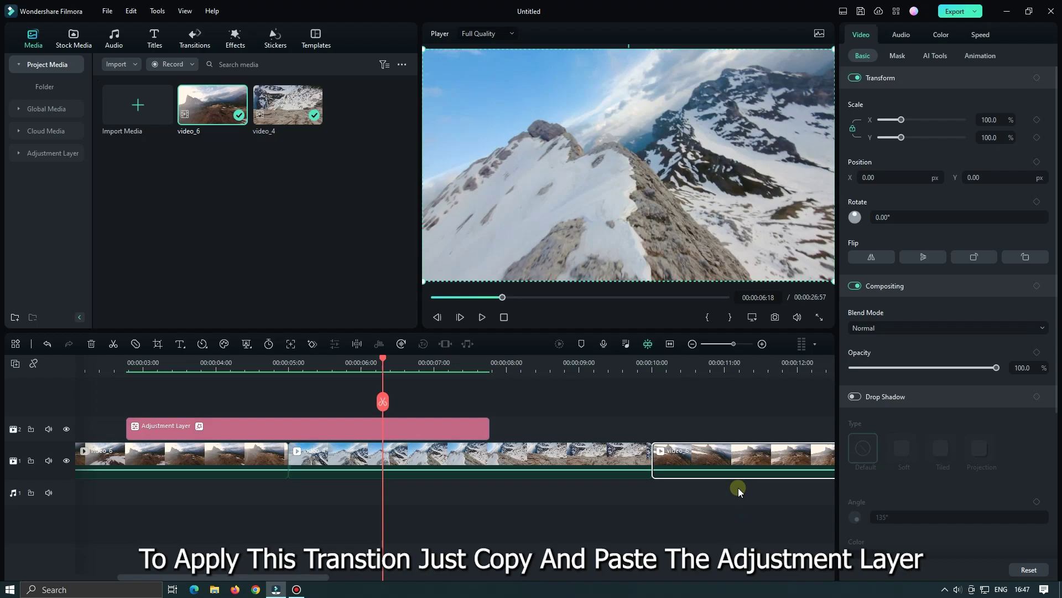
- Paste a copy of the adjustment layer over the new cut, centred at 00:00:10:00
click(338, 423)
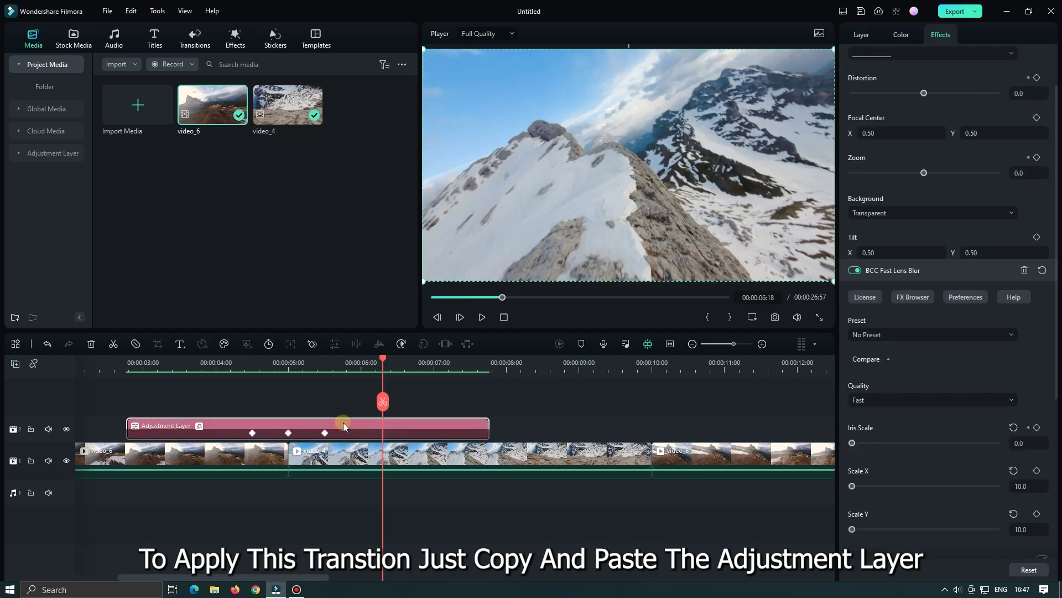
click(603, 366)
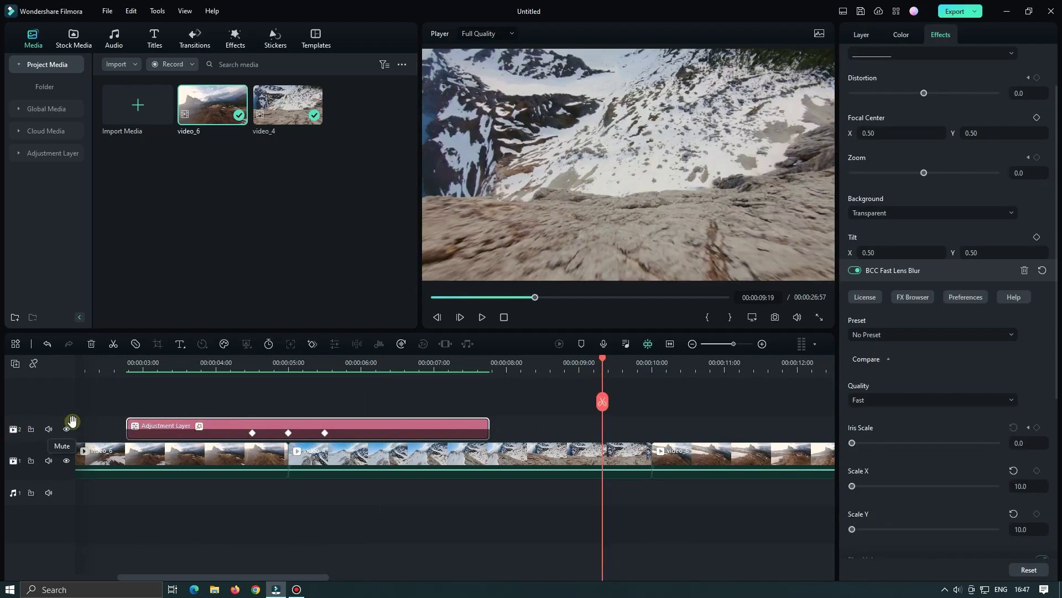
key(ctrl+v)
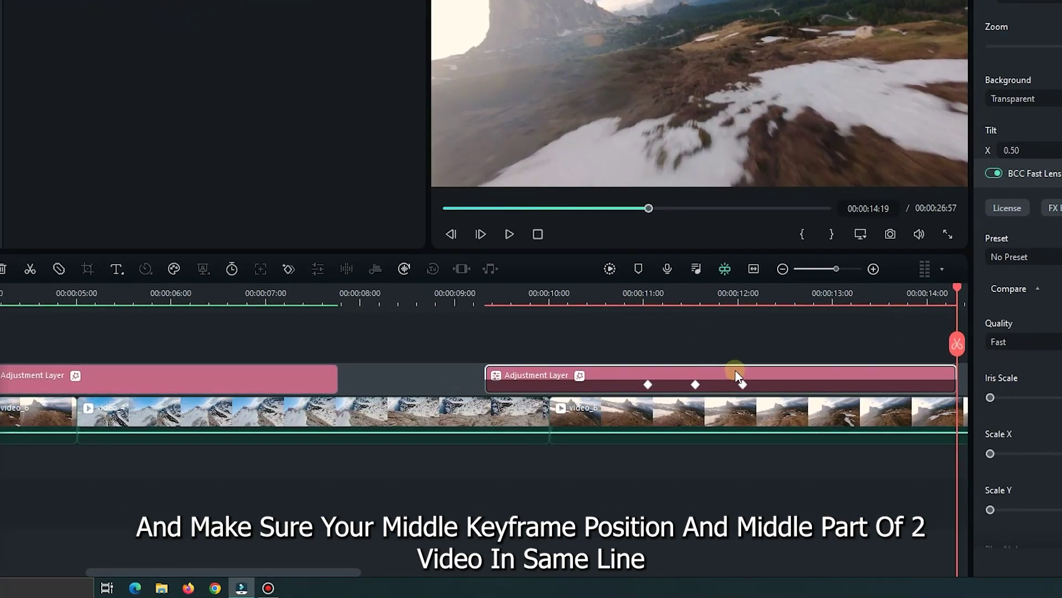
drag(655, 423, 573, 420)
drag(629, 368, 575, 365)
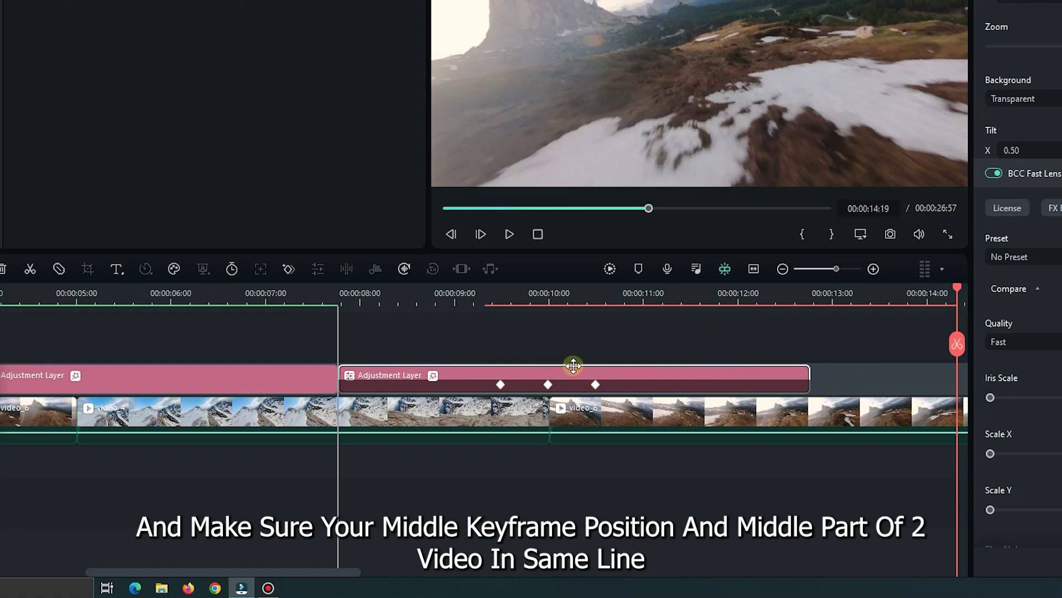
click(551, 295)
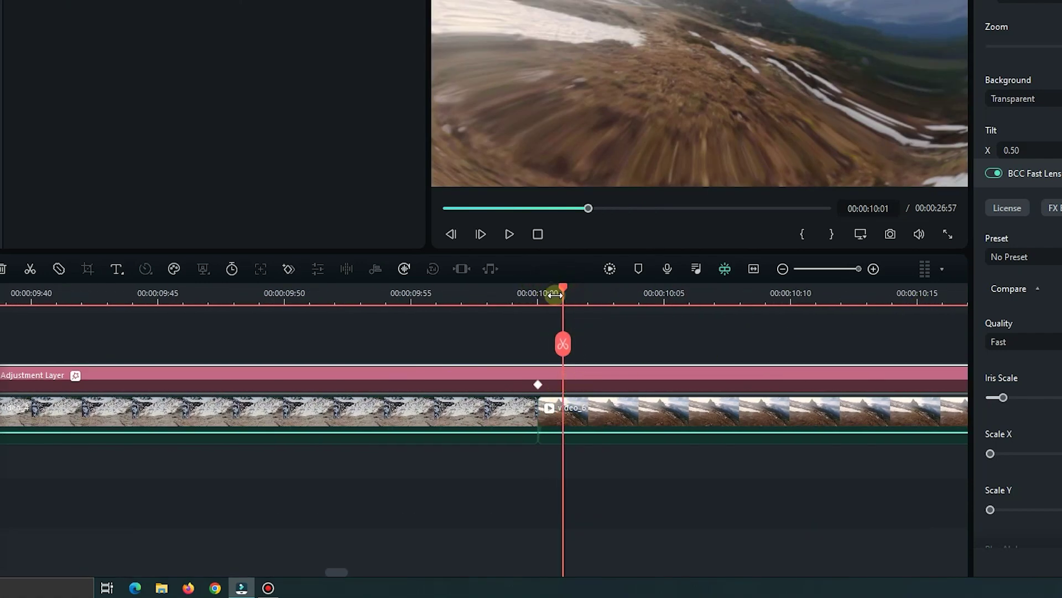
click(534, 292)
scroll(562, 373, down, 8)
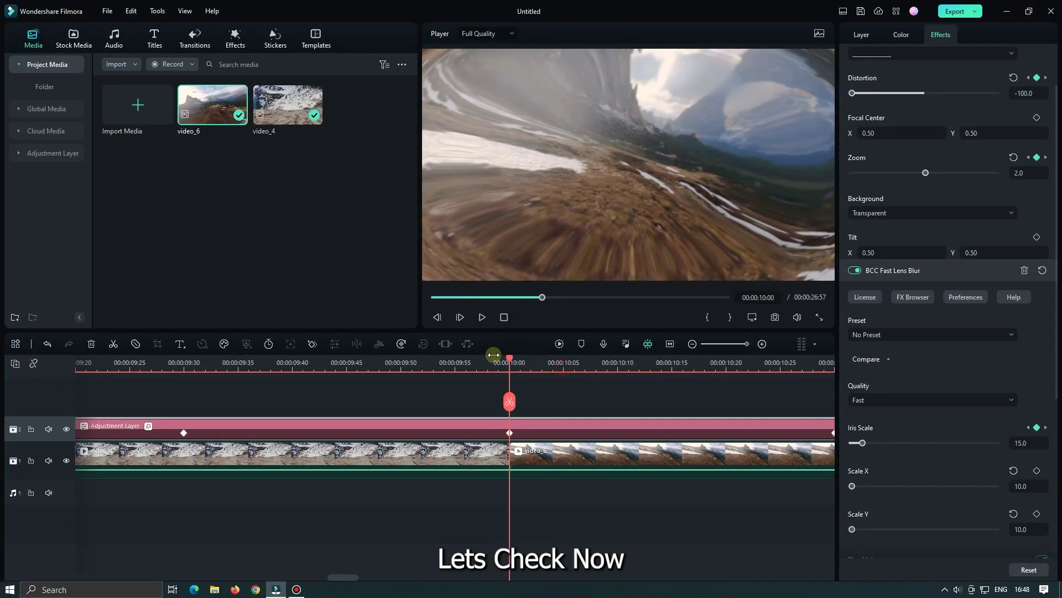
click(560, 343)
click(430, 370)
key(space)
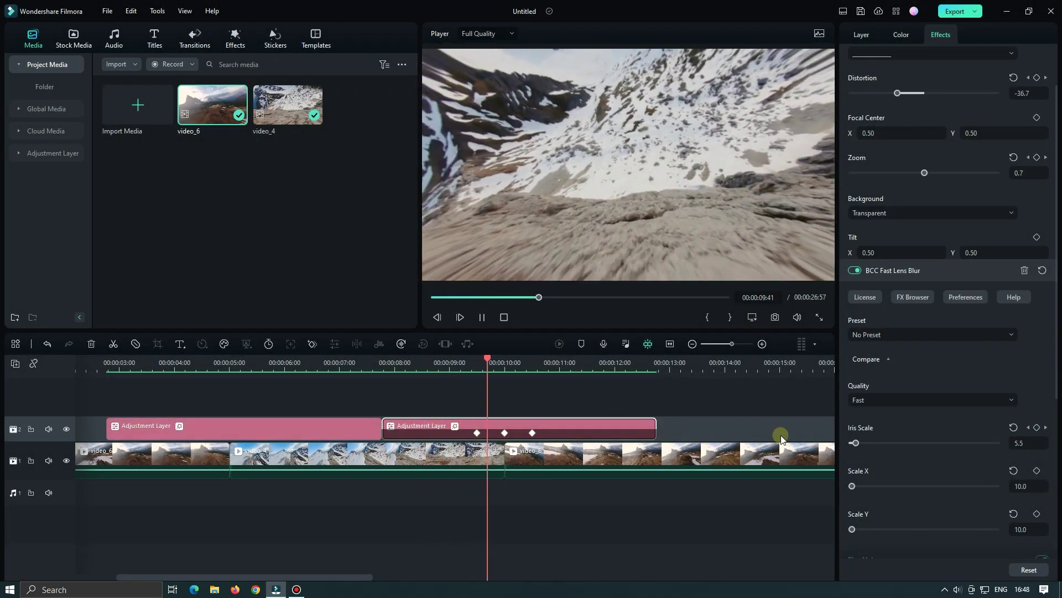
key(space)
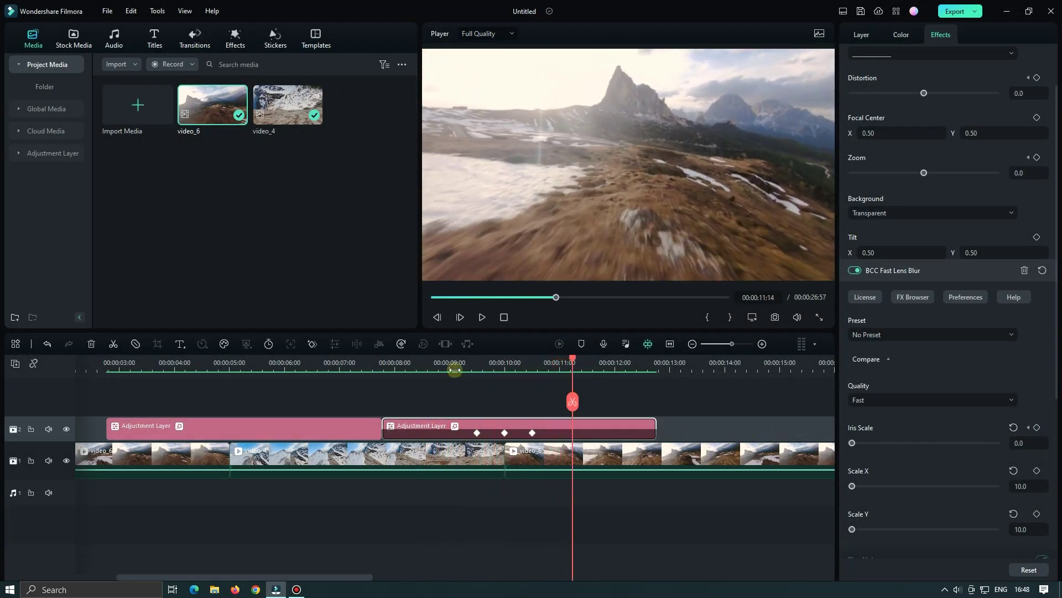
click(455, 369)
key(space)
key(space)
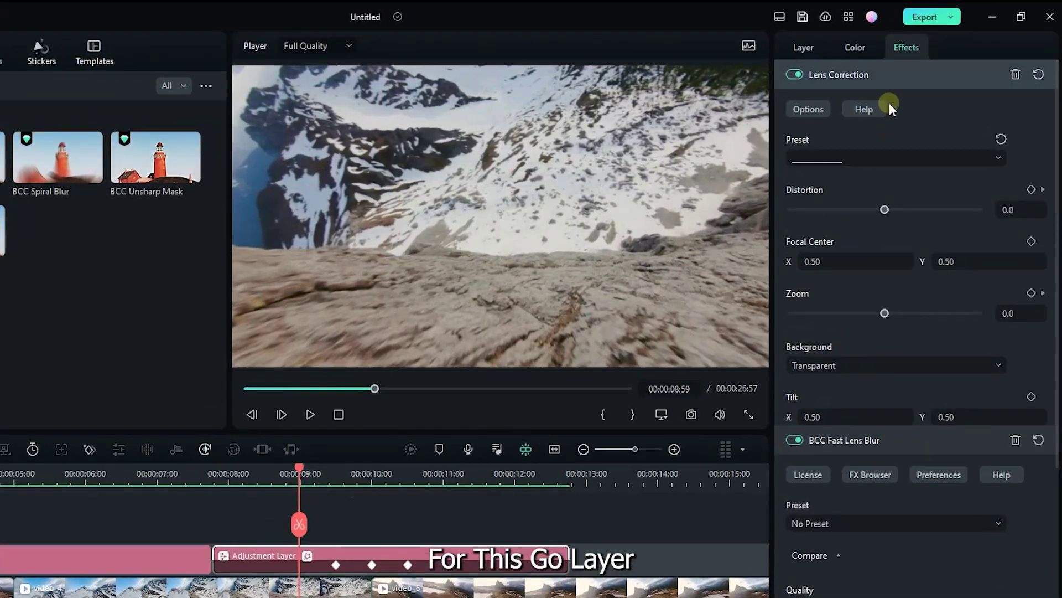
- Store the transition adjustment layer as custom preset Custom1, then delete both adjustment layers from track 2
click(861, 34)
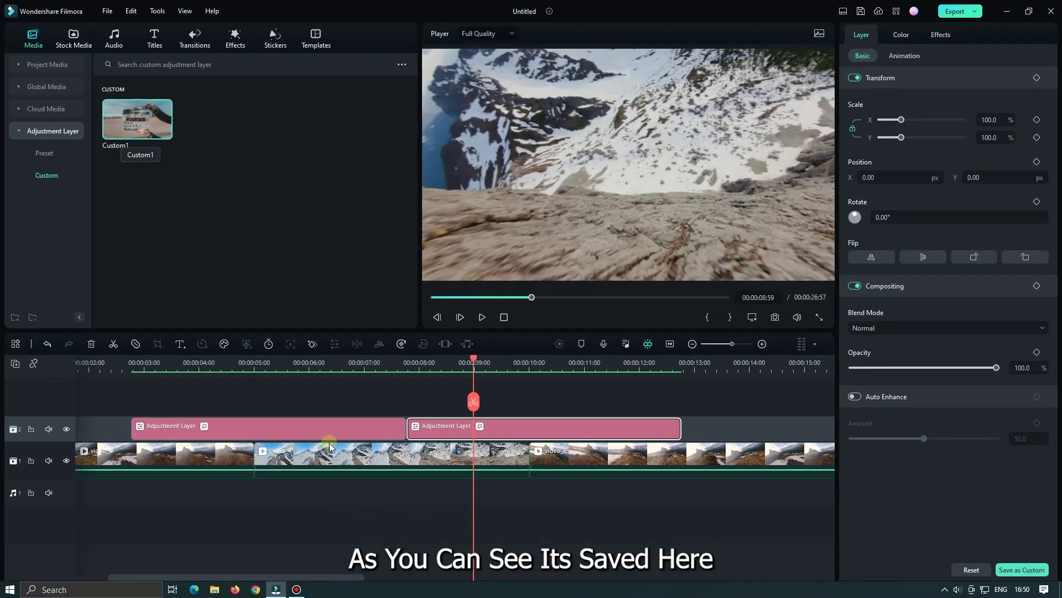
drag(290, 396, 454, 428)
key(Delete)
- Place Custom1 on track 2 and shift it so its middle keyframe sits on the first cut
mouse_move(155, 127)
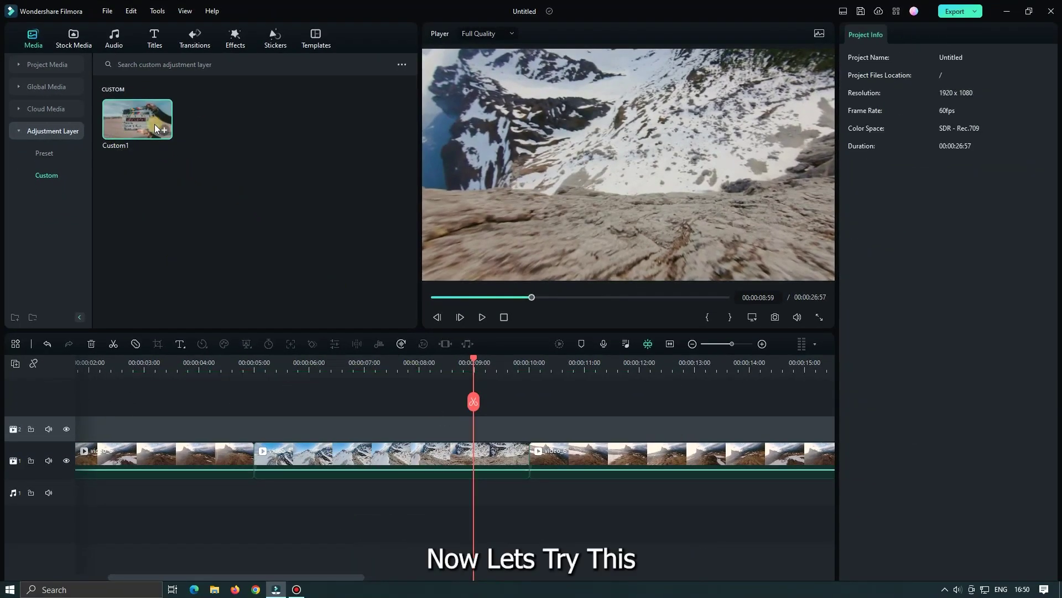
drag(234, 373, 260, 428)
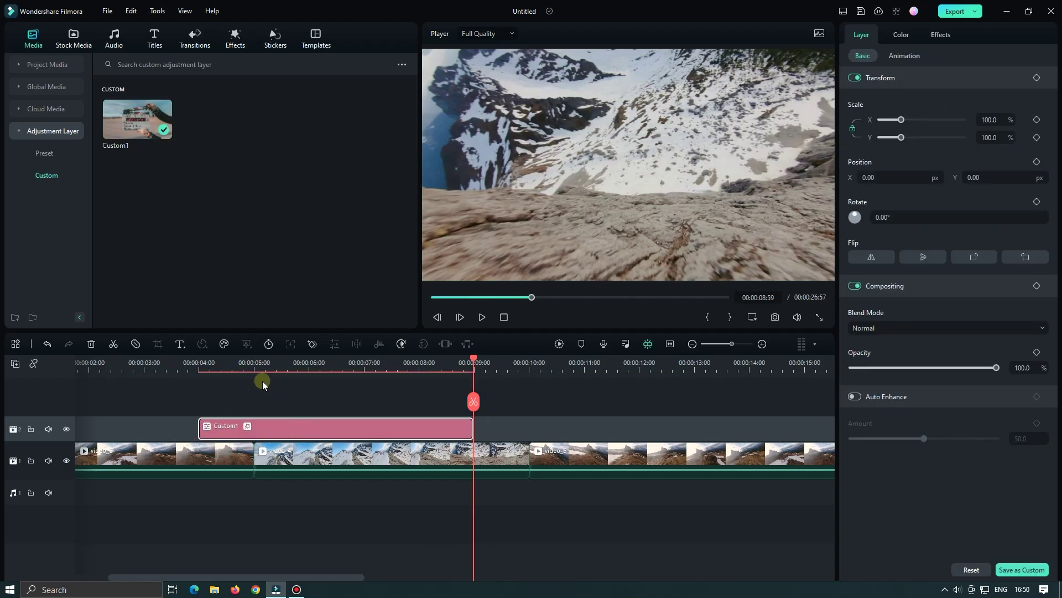
click(246, 363)
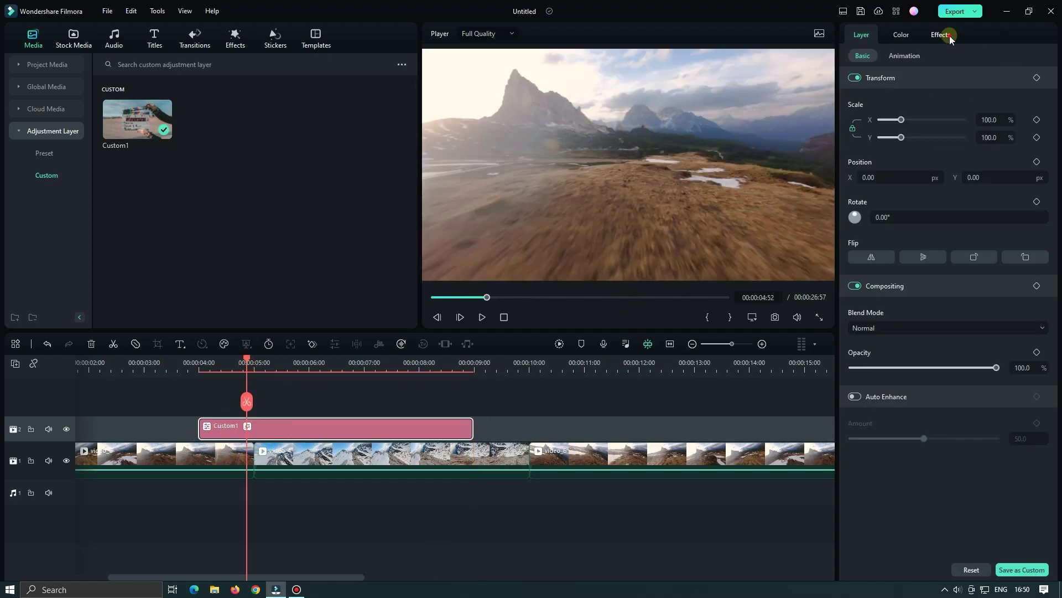
click(941, 34)
drag(276, 425, 225, 426)
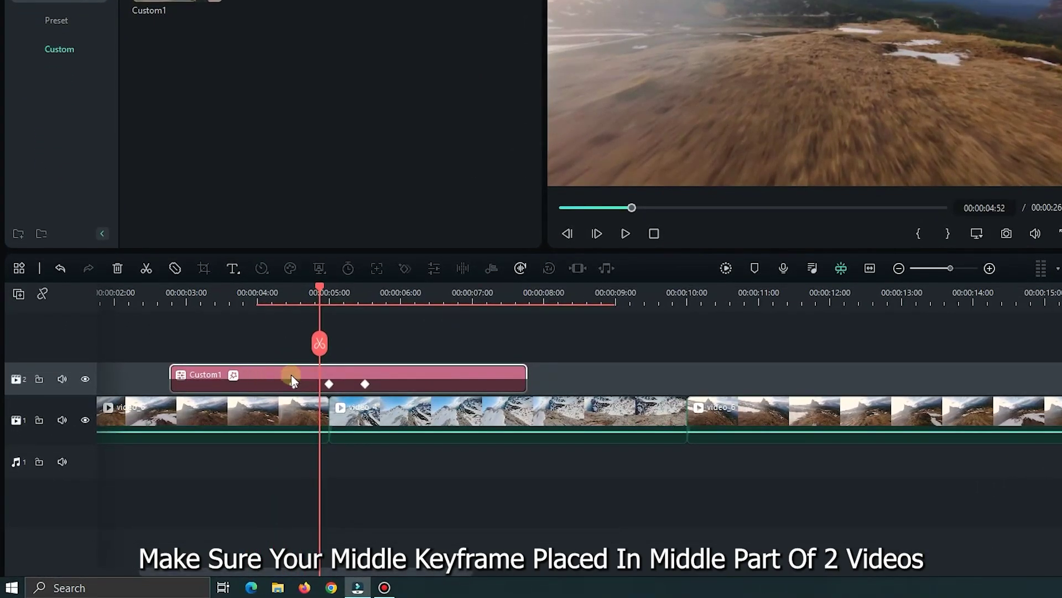
drag(292, 379, 292, 380)
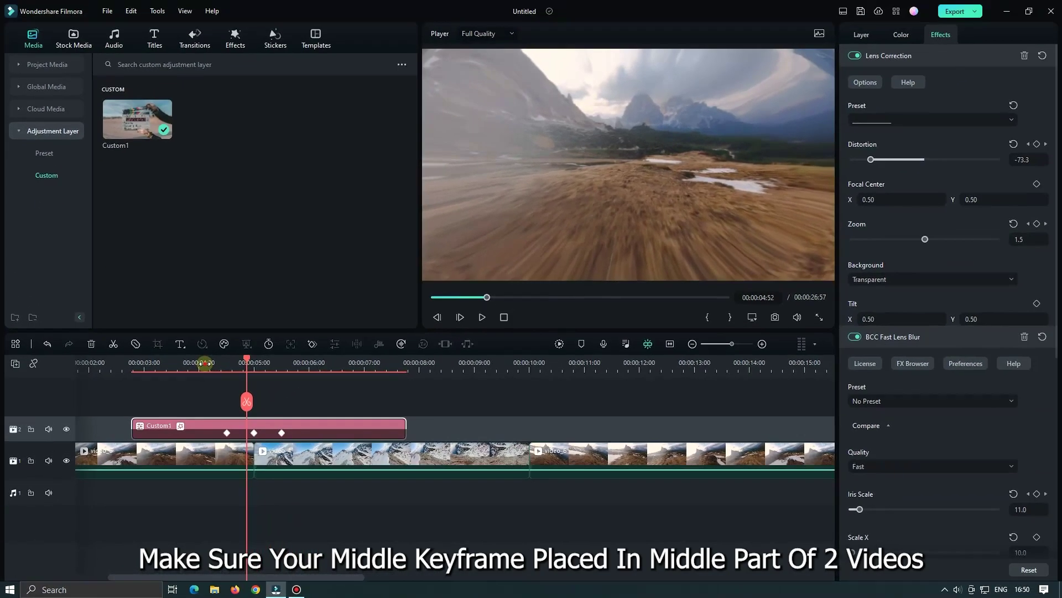
- Render and play back the reapplied lens-distortion transition across the cut
click(265, 294)
key(space)
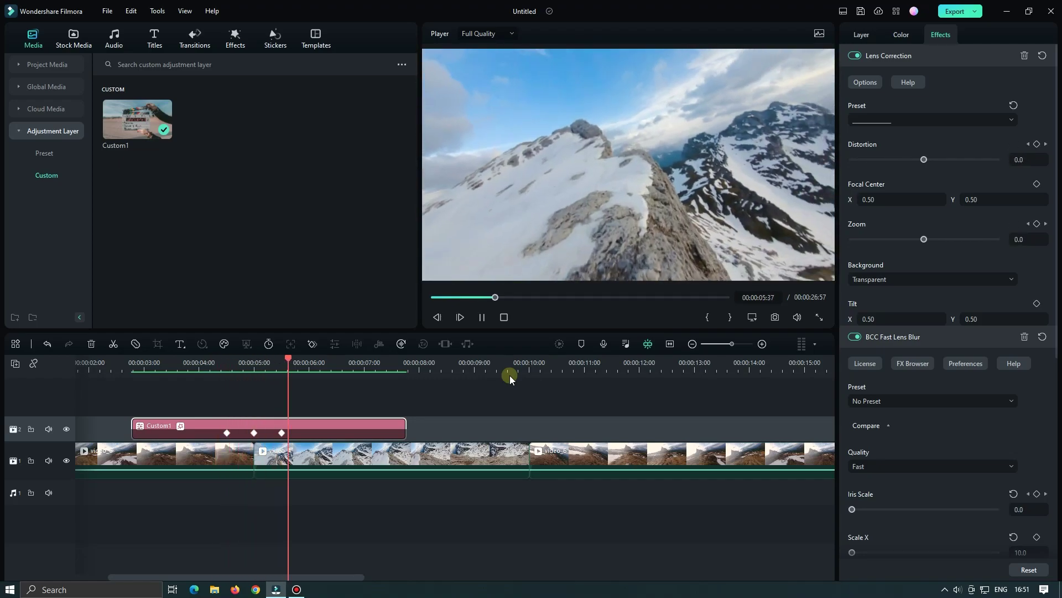
key(space)
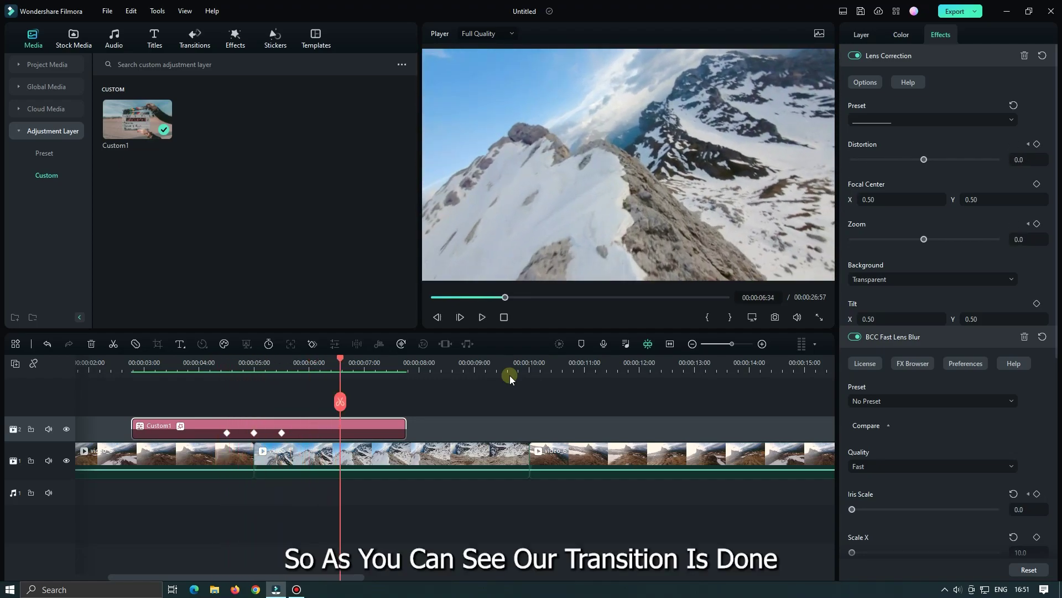